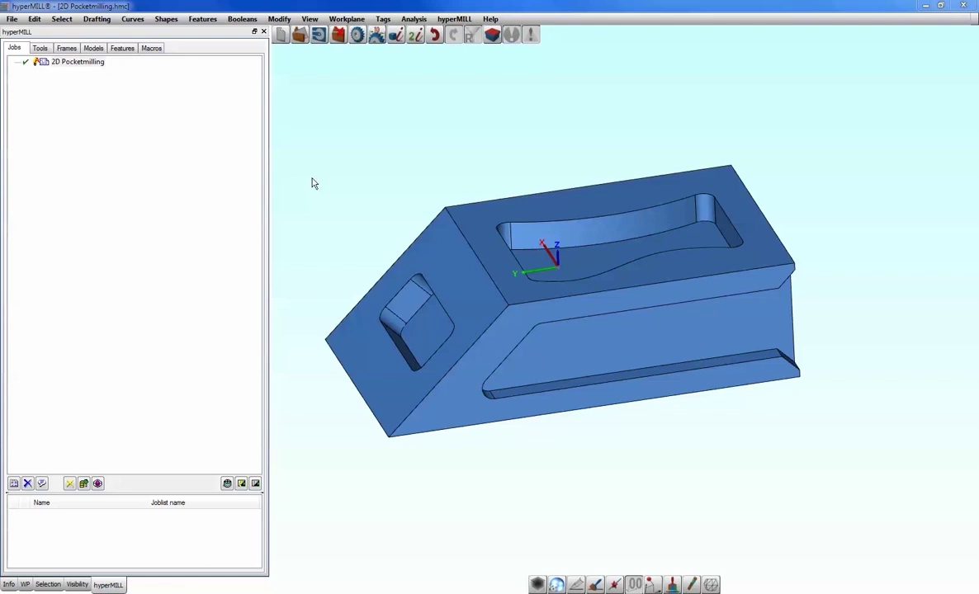
# - Open the context menu of the 2D Pocketmilling job list to add a new job
pyautogui.rightClick(72, 120)
# - Add a Pocket Milling job from New > 2D Milling and review its Strategy options
pyautogui.moveTo(124, 132)
pyautogui.moveTo(353, 238)
pyautogui.click(417, 236)
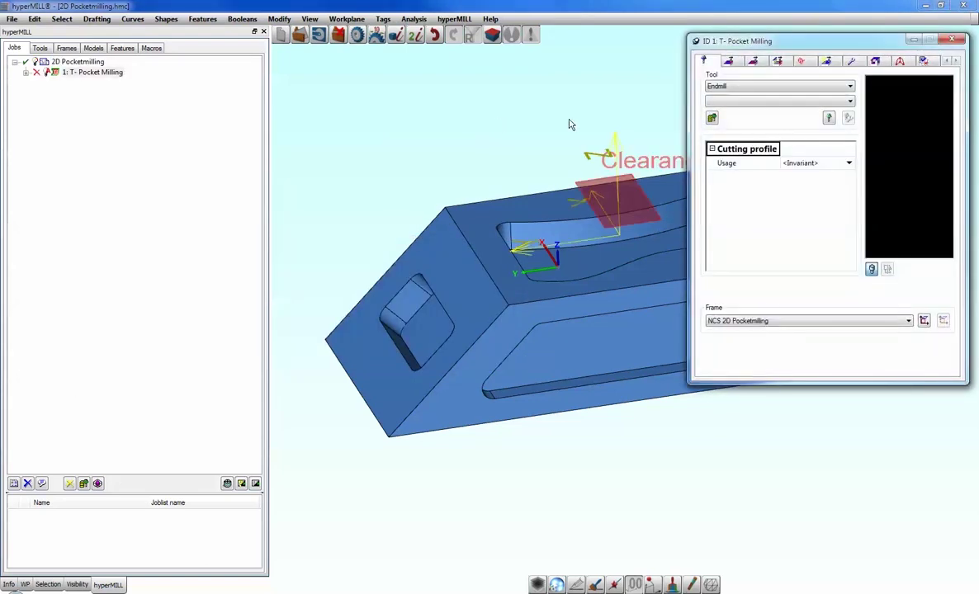
pyautogui.click(753, 62)
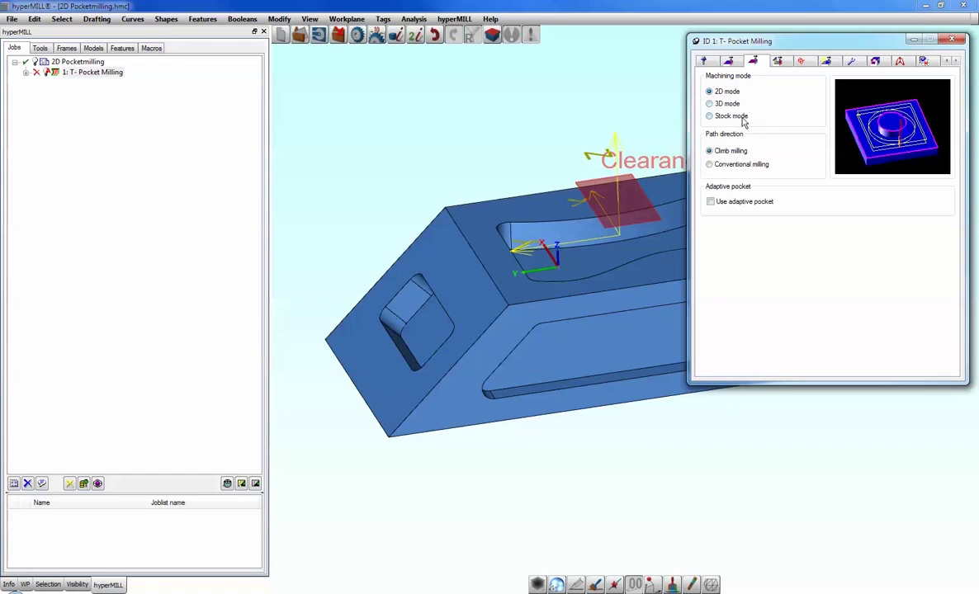
# - Set the job's tool to 1 End Mill Ø8 and its frame to Top of Part
pyautogui.click(704, 61)
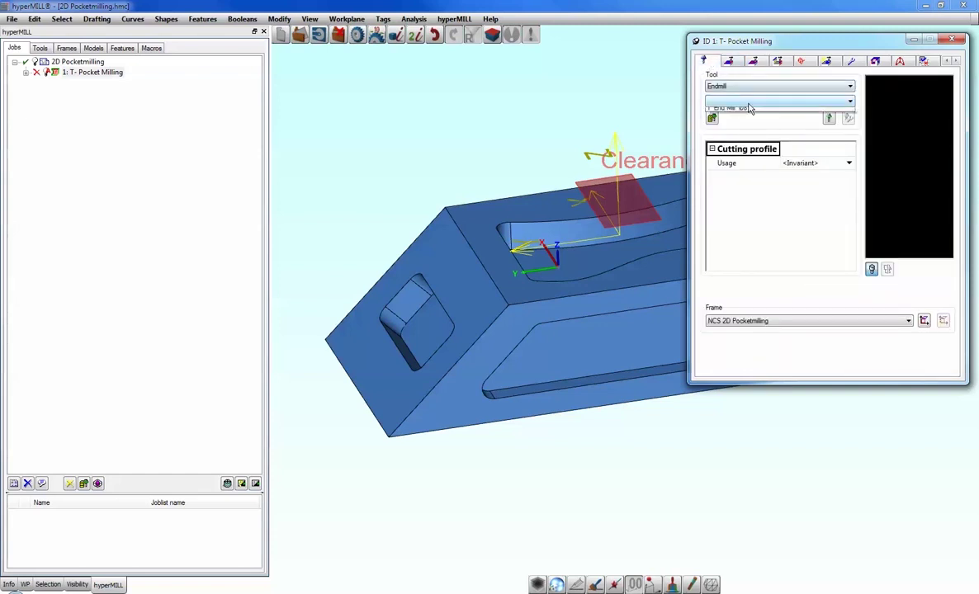
pyautogui.click(752, 121)
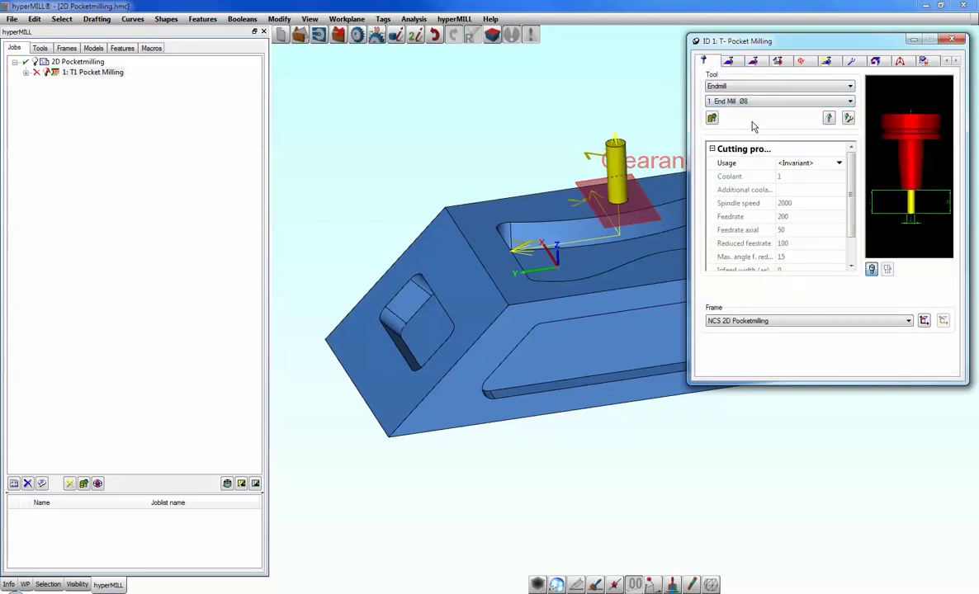
pyautogui.click(741, 321)
pyautogui.click(740, 377)
pyautogui.click(729, 61)
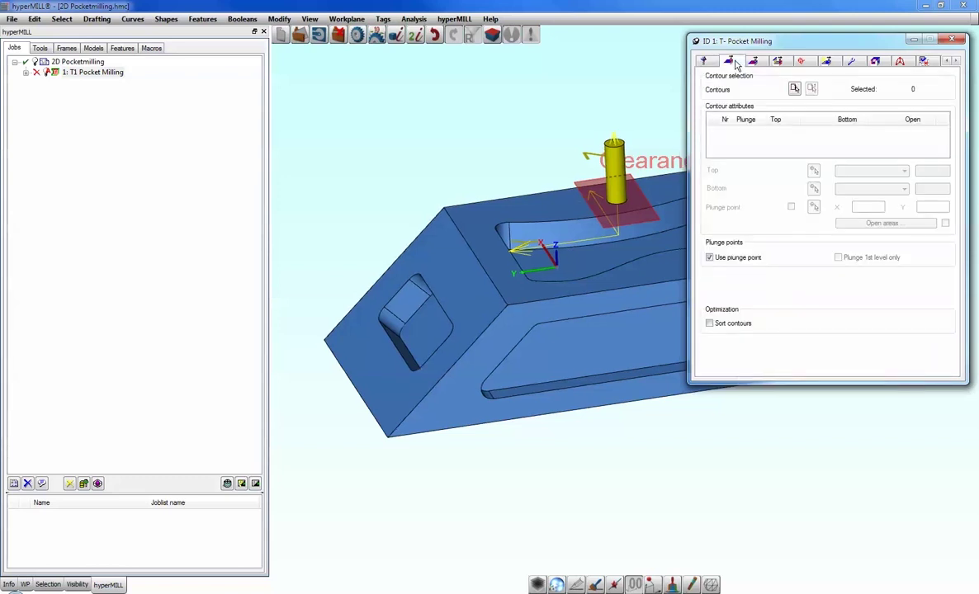
# - Chain-select the curved pocket's outline as a new closed contour
pyautogui.click(795, 89)
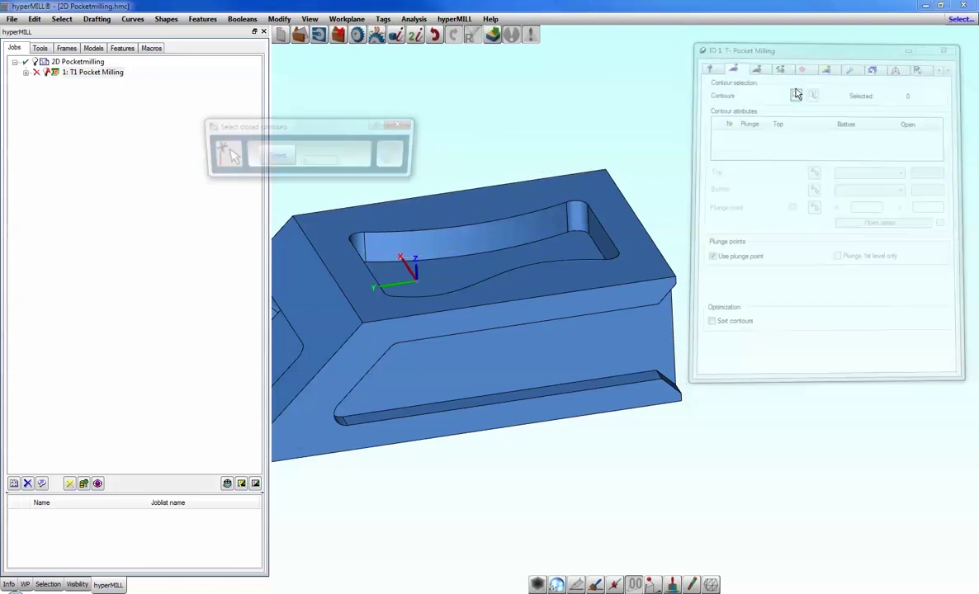
pyautogui.click(35, 20)
pyautogui.moveTo(62, 19)
pyautogui.click(78, 44)
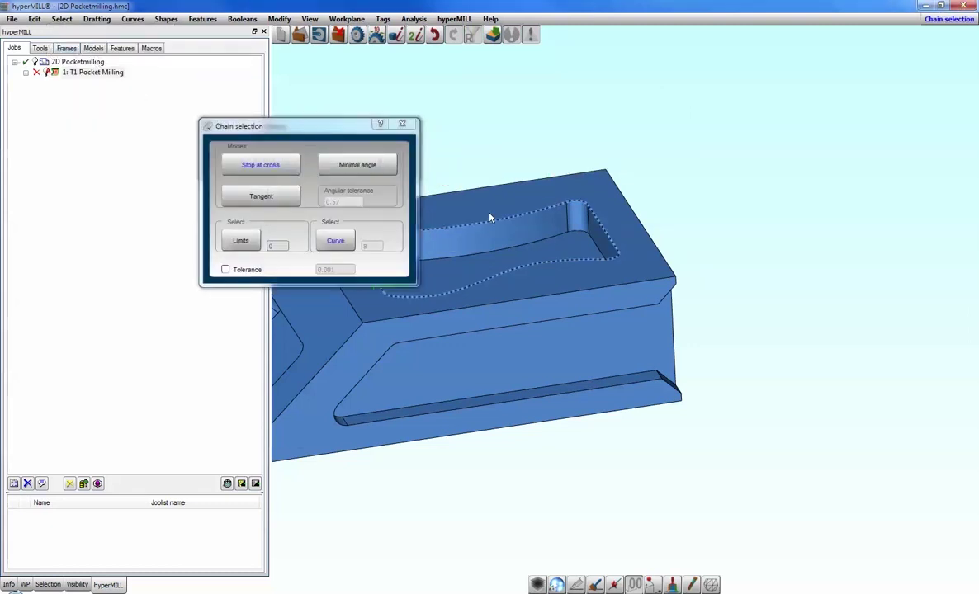
pyautogui.click(492, 217)
pyautogui.click(395, 154)
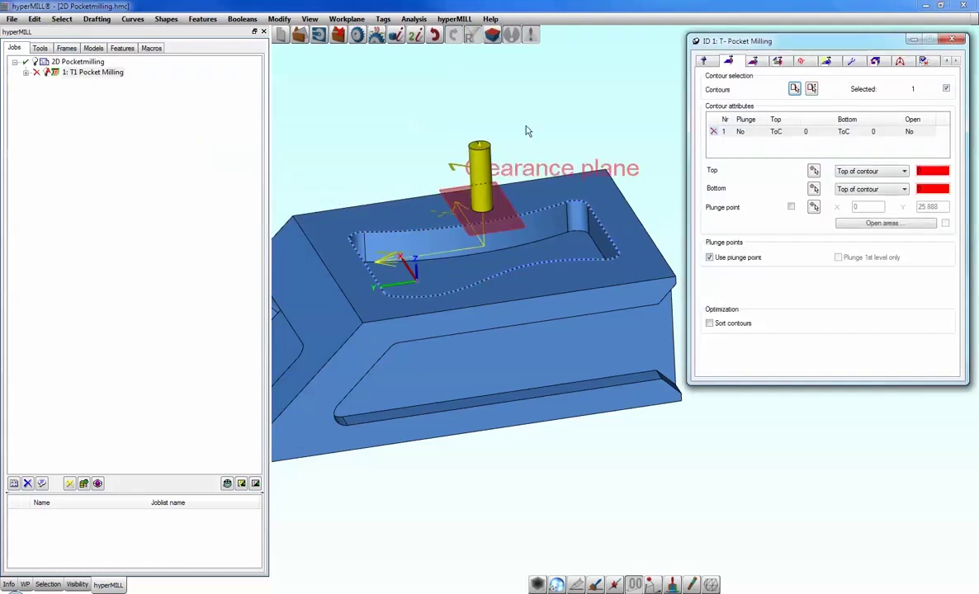
# - Pick the contour's top height 0 and bottom height -12 from the model
pyautogui.click(814, 171)
pyautogui.click(225, 157)
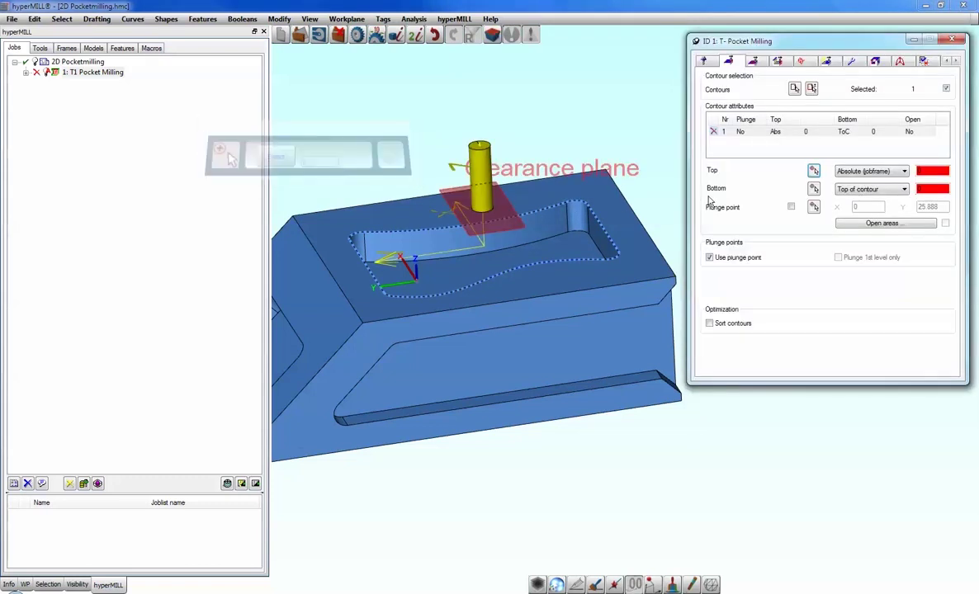
pyautogui.click(814, 189)
pyautogui.click(569, 237)
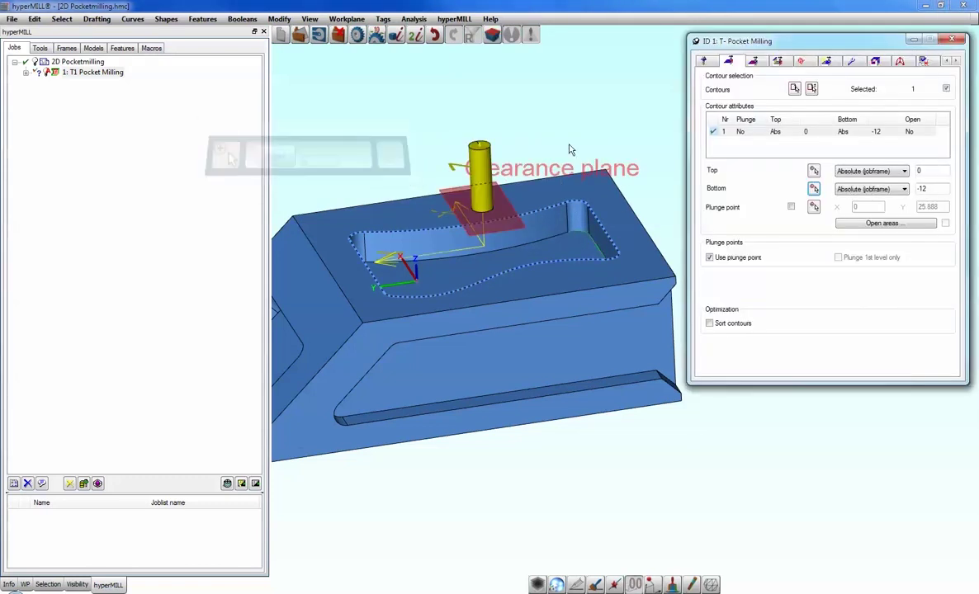
# - Calculate the T1 Pocket Milling toolpath, overwriting the existing file, then close the job settings
pyautogui.rightClick(743, 50)
pyautogui.click(758, 53)
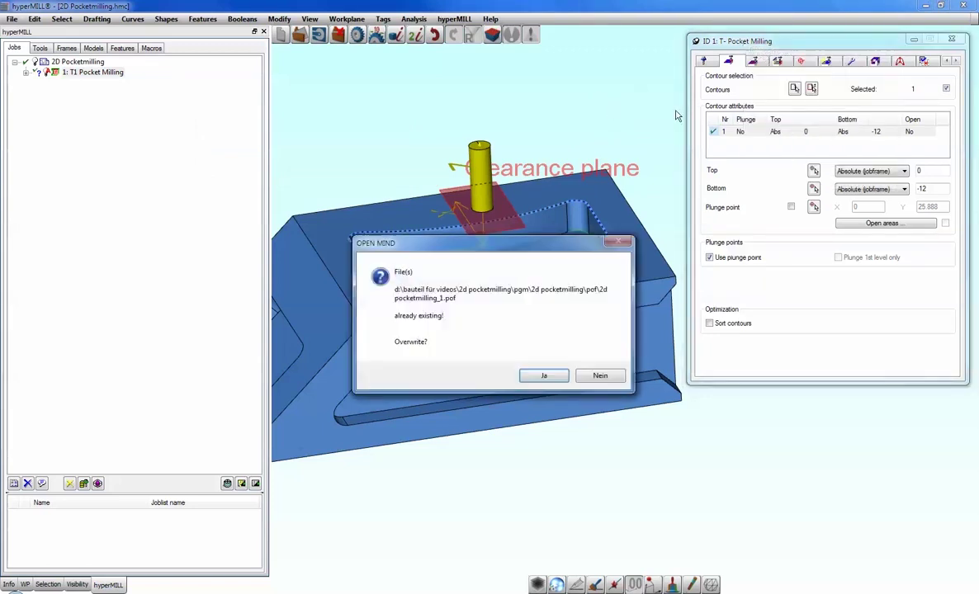
pyautogui.click(546, 376)
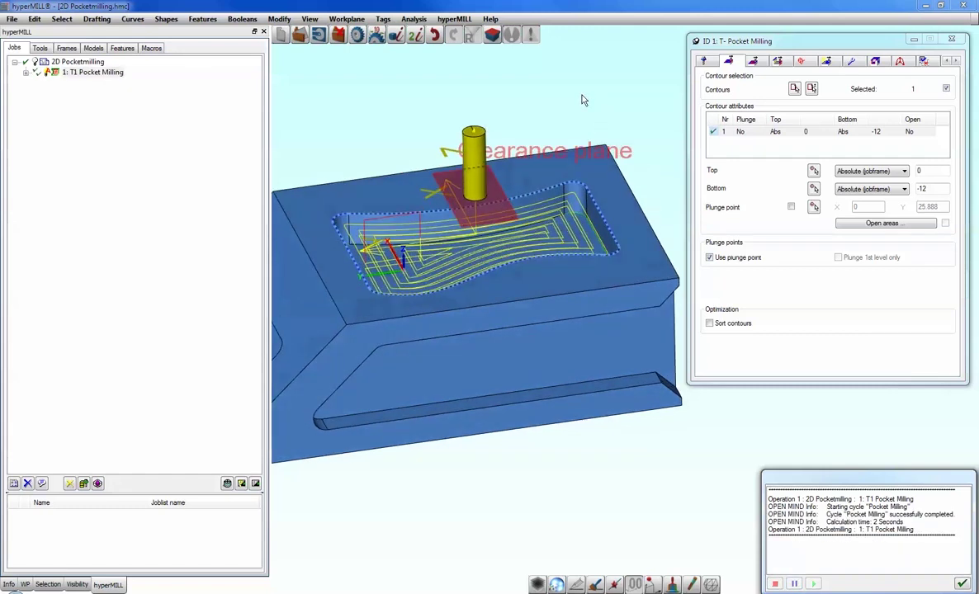
pyautogui.moveTo(582, 100); pyautogui.dragTo(575, 88, button='middle')
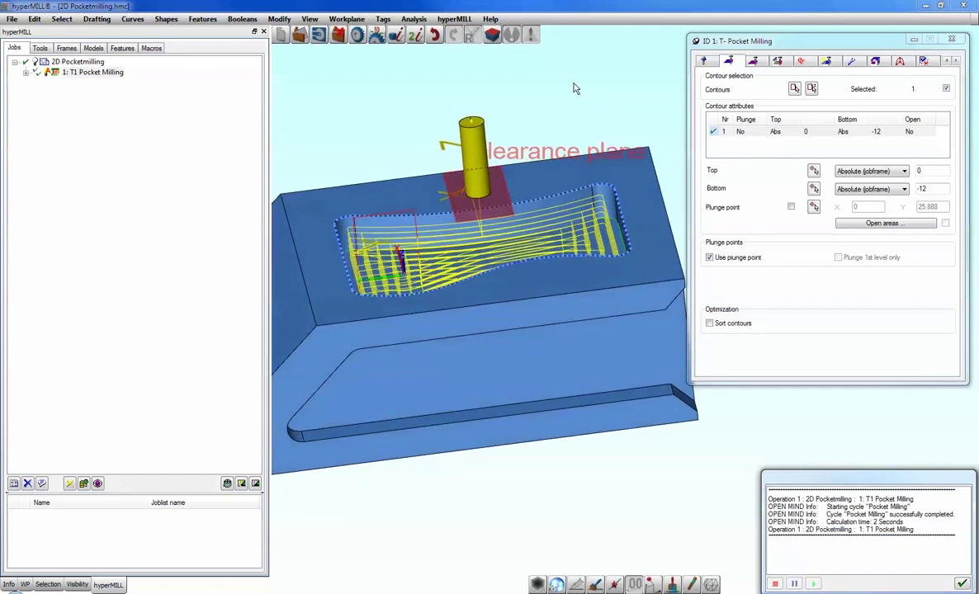
pyautogui.click(914, 38)
# - Add another Pocket Milling job via New > 2D Milling
pyautogui.rightClick(66, 129)
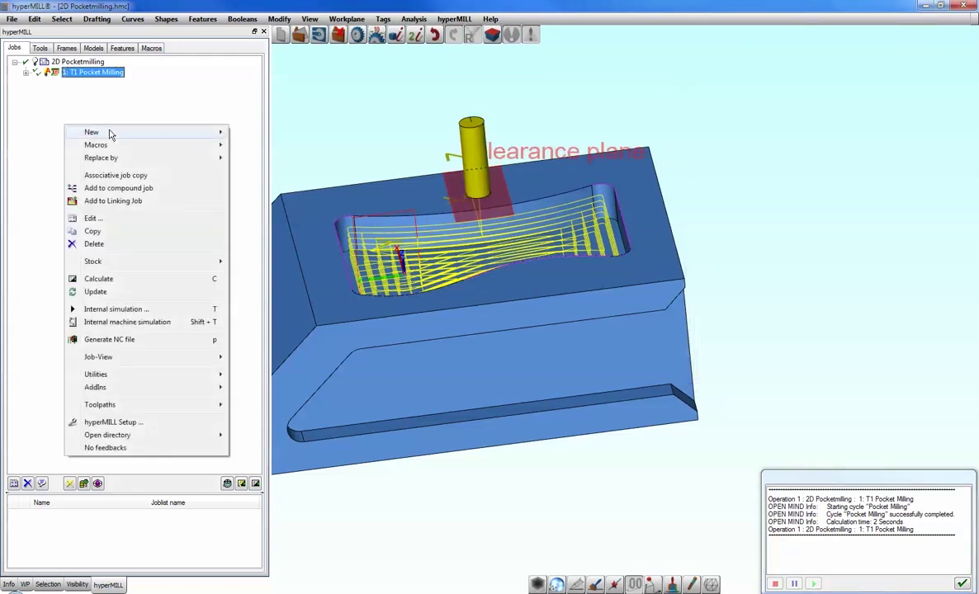
pyautogui.moveTo(109, 132)
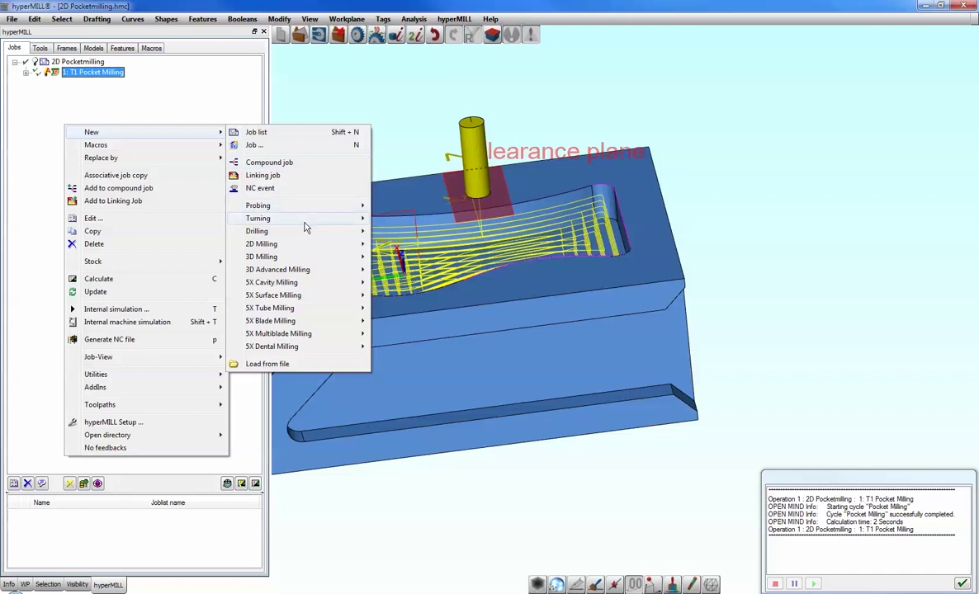
pyautogui.moveTo(314, 248)
pyautogui.click(389, 244)
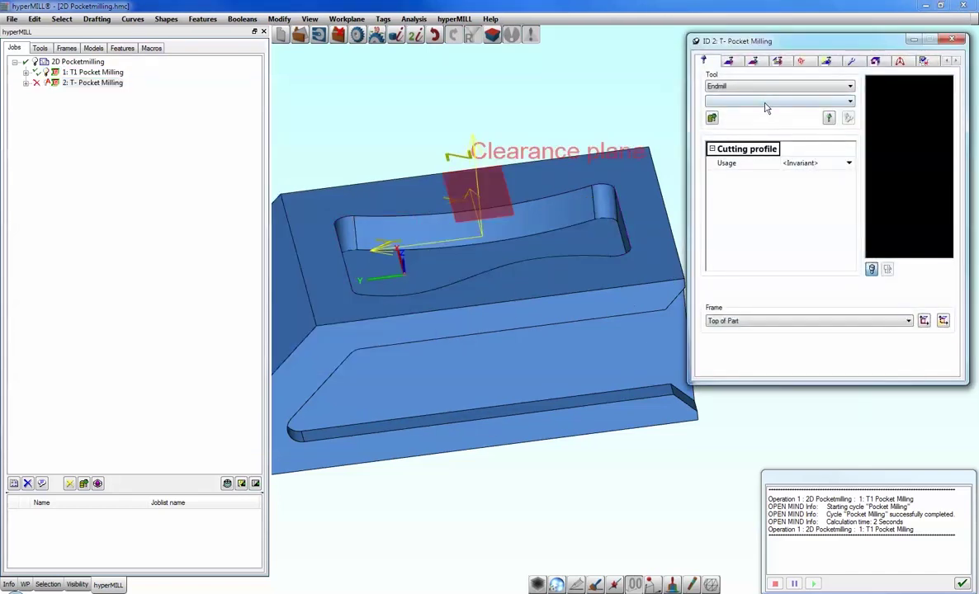
# - Give the second job the 1 End Mill Ø8 tool and the Side 1 frame
pyautogui.click(710, 100)
pyautogui.click(767, 119)
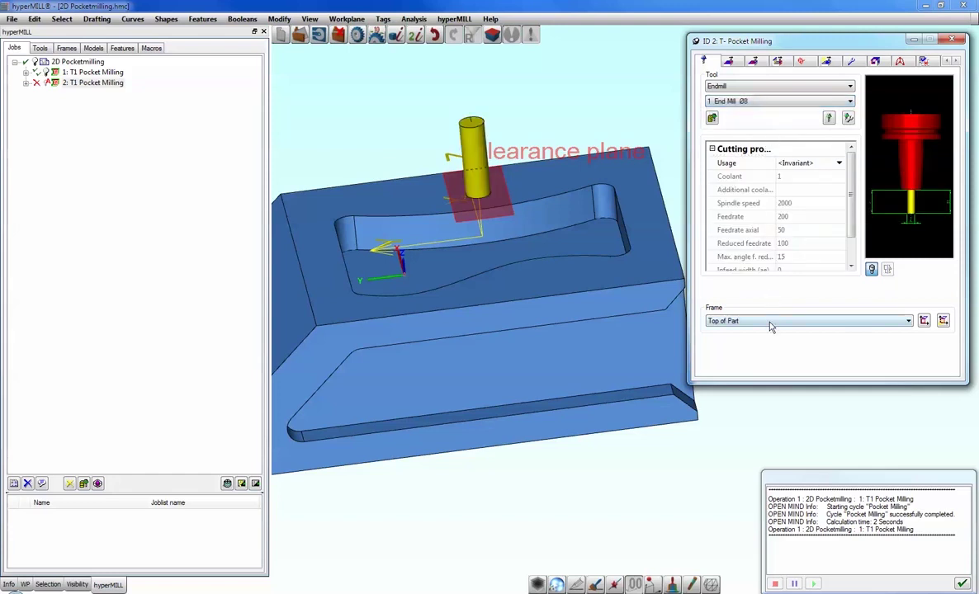
pyautogui.click(770, 324)
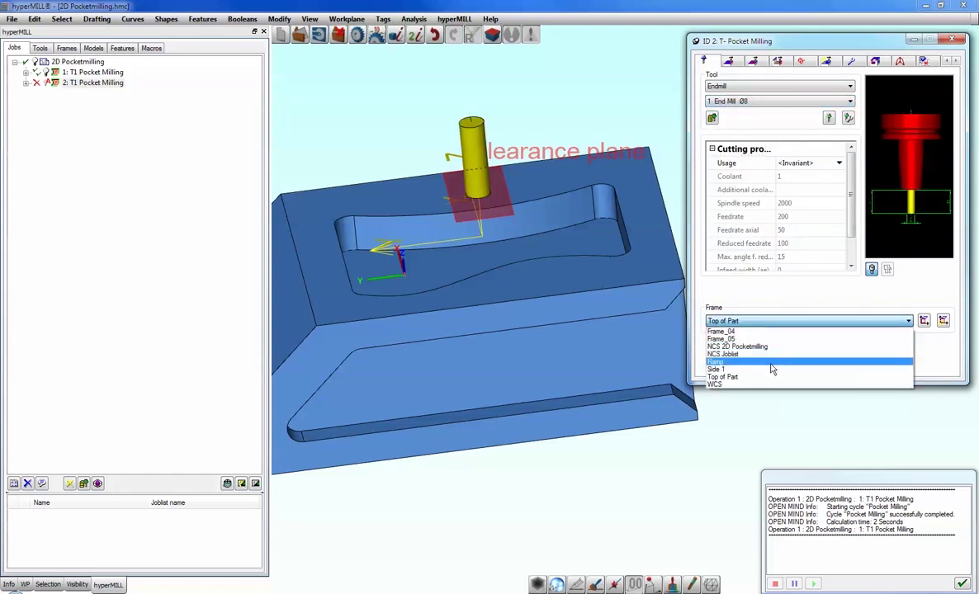
pyautogui.click(717, 369)
pyautogui.click(728, 61)
# - Select the side groove's outline as the second job's contour
pyautogui.click(798, 92)
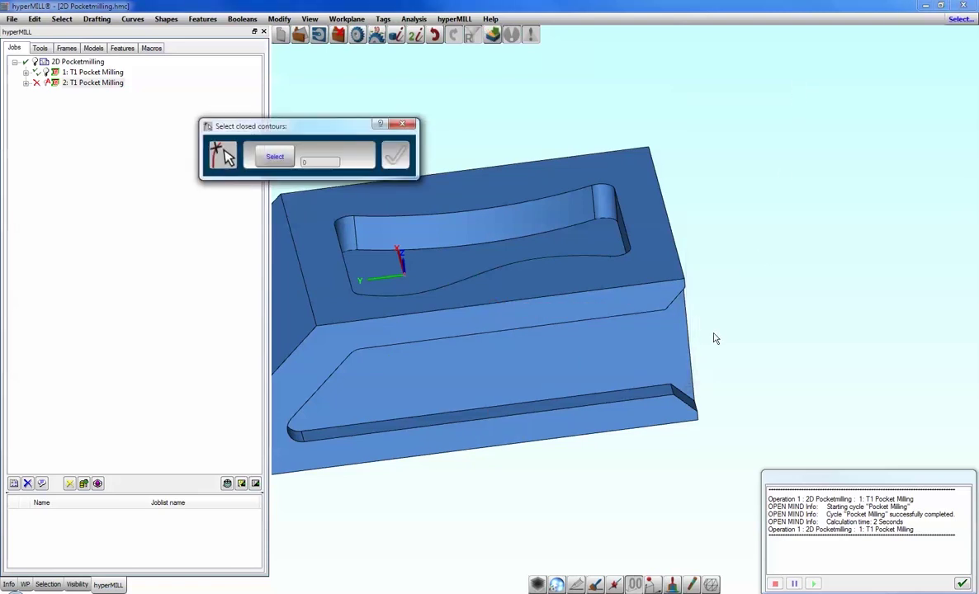
pyautogui.click(660, 341)
pyautogui.click(263, 164)
pyautogui.click(393, 157)
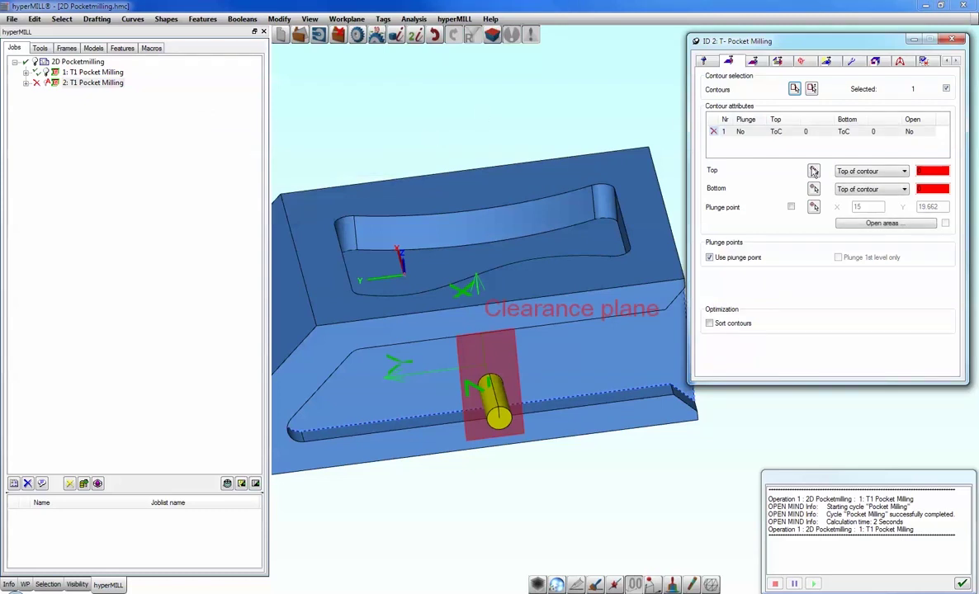
# - Set the contour top to 8 and define the groove's open end as an open area
pyautogui.click(813, 171)
pyautogui.click(673, 400)
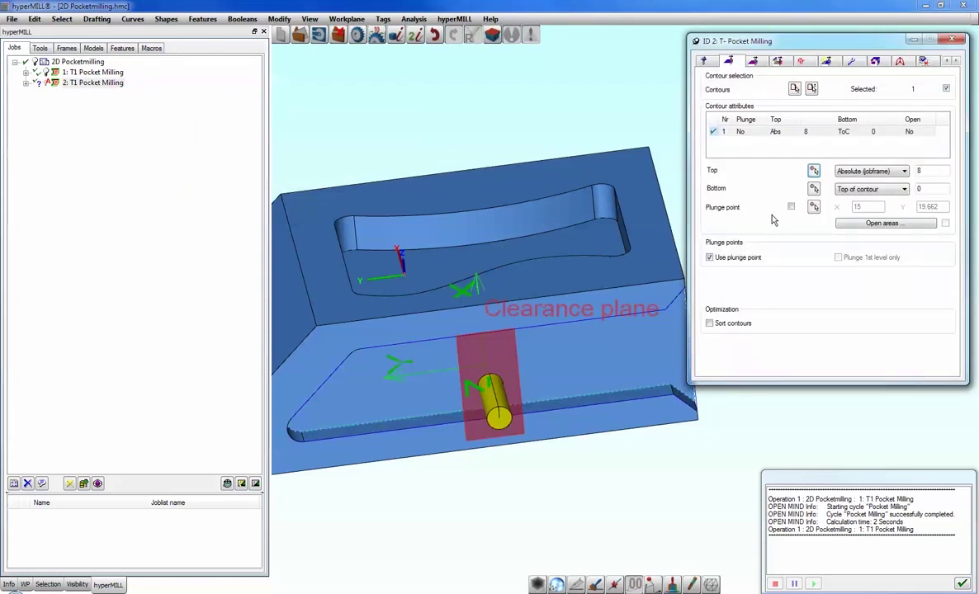
pyautogui.click(876, 224)
pyautogui.click(830, 153)
pyautogui.click(395, 156)
pyautogui.click(811, 184)
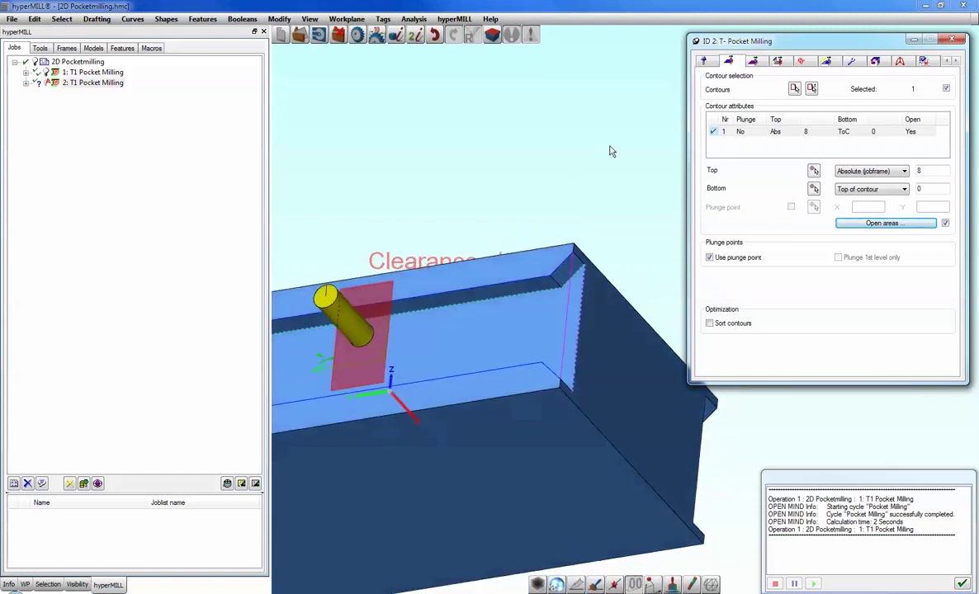
# - Calculate job 2 and zoom and orbit to inspect the side-groove toolpath
pyautogui.rightClick(747, 43)
pyautogui.click(779, 48)
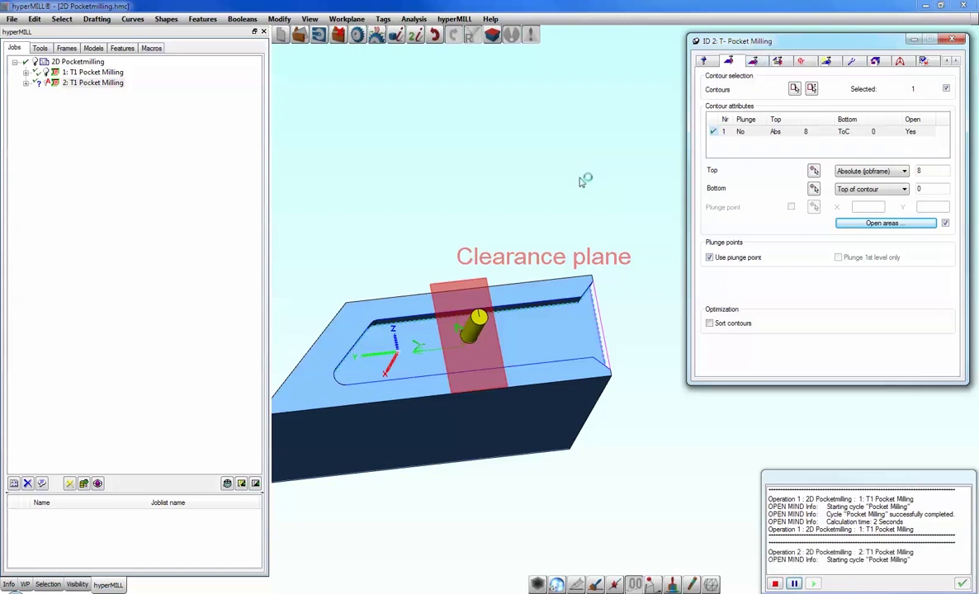
pyautogui.scroll(5, 616, 350)
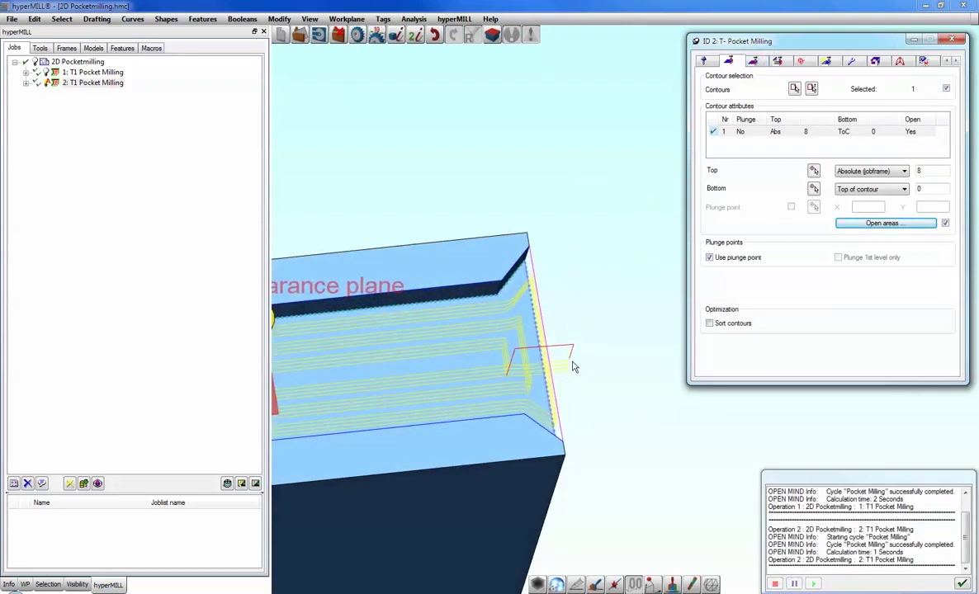
pyautogui.moveTo(616, 321); pyautogui.dragTo(474, 345, button='middle')
pyautogui.scroll(-4, 602, 219)
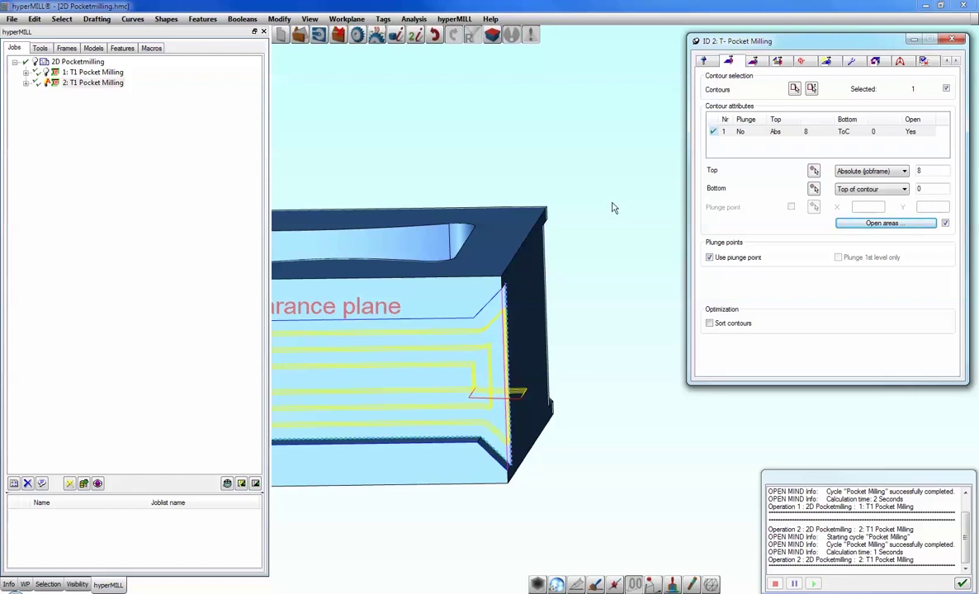
pyautogui.scroll(3, 529, 280)
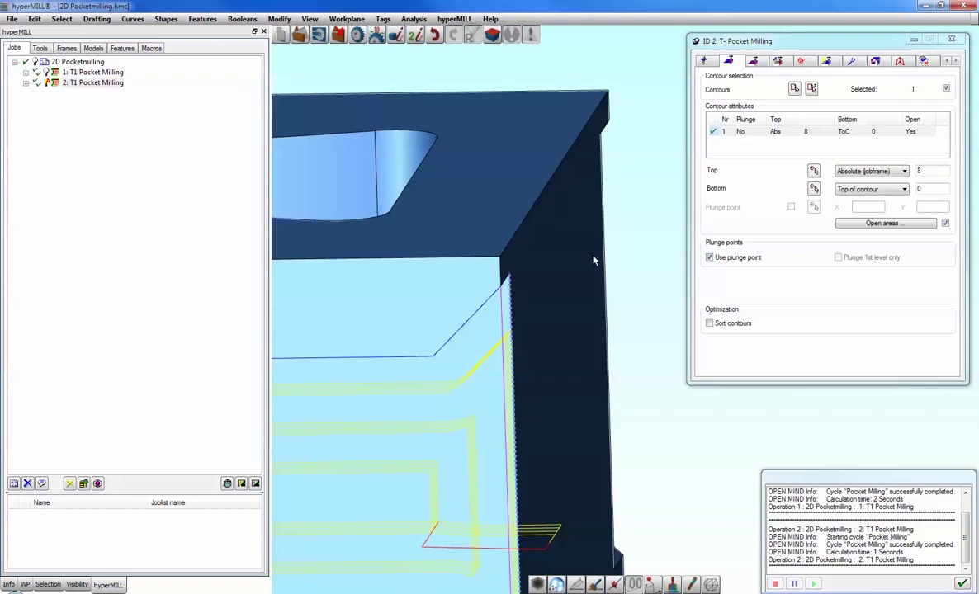
# - Switch job 2 to 3D mode and recalculate it, overwriting the earlier toolpath file
pyautogui.click(753, 61)
pyautogui.click(726, 105)
pyautogui.click(852, 61)
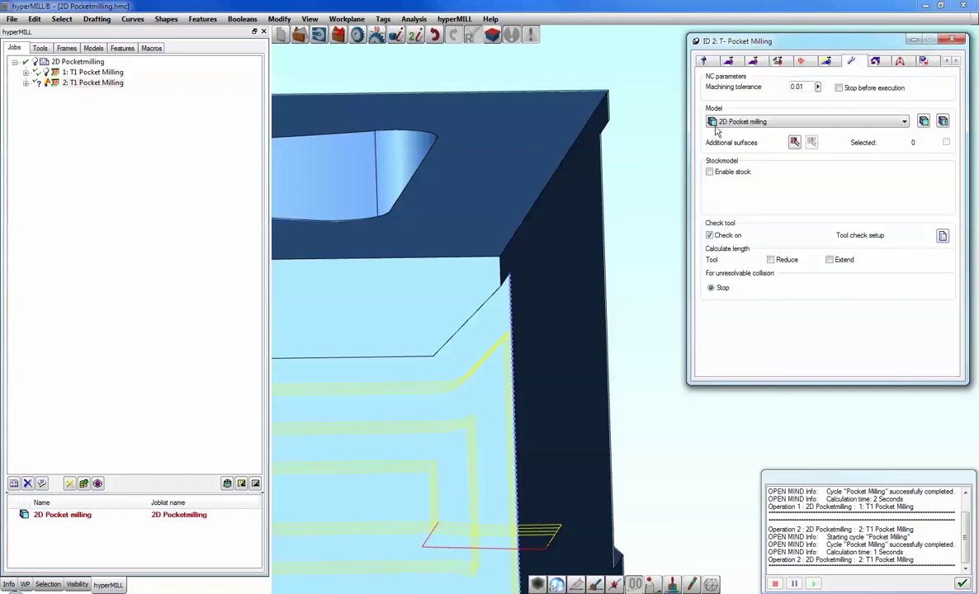
pyautogui.rightClick(749, 45)
pyautogui.click(778, 50)
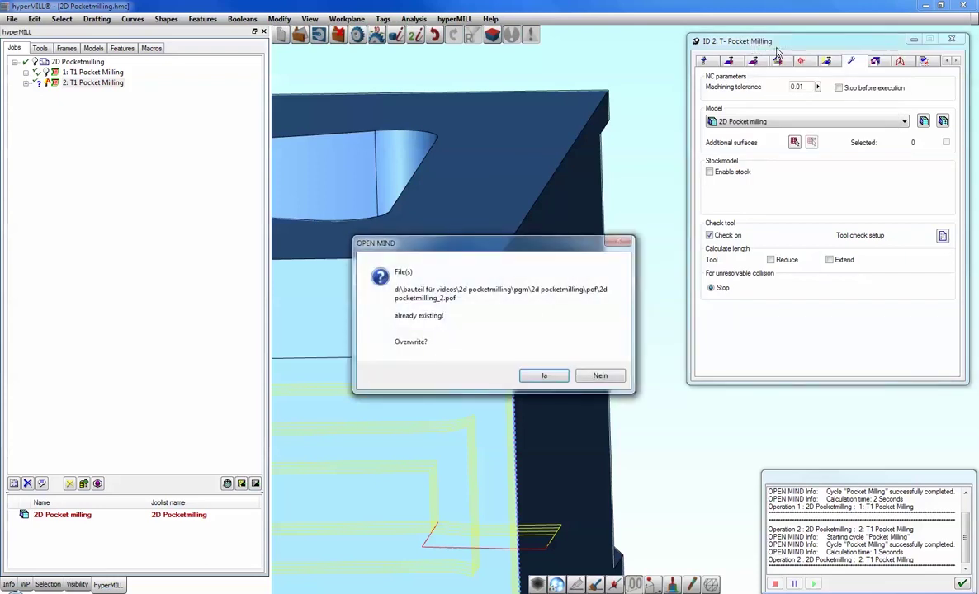
pyautogui.click(539, 375)
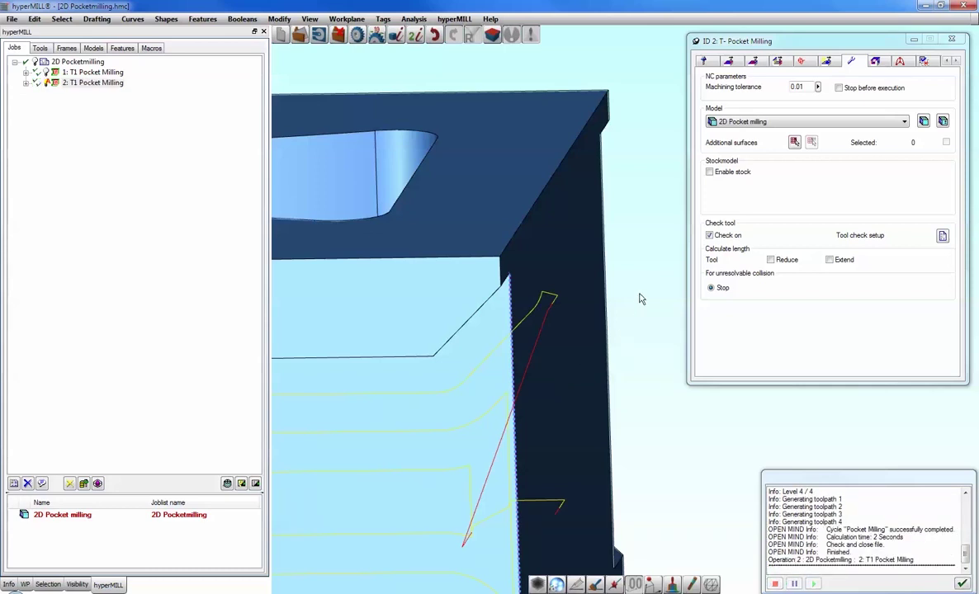
pyautogui.moveTo(645, 293)
pyautogui.mouseDown(button='middle')
pyautogui.moveTo(648, 276)
pyautogui.moveTo(646, 288)
pyautogui.mouseUp(button='middle')
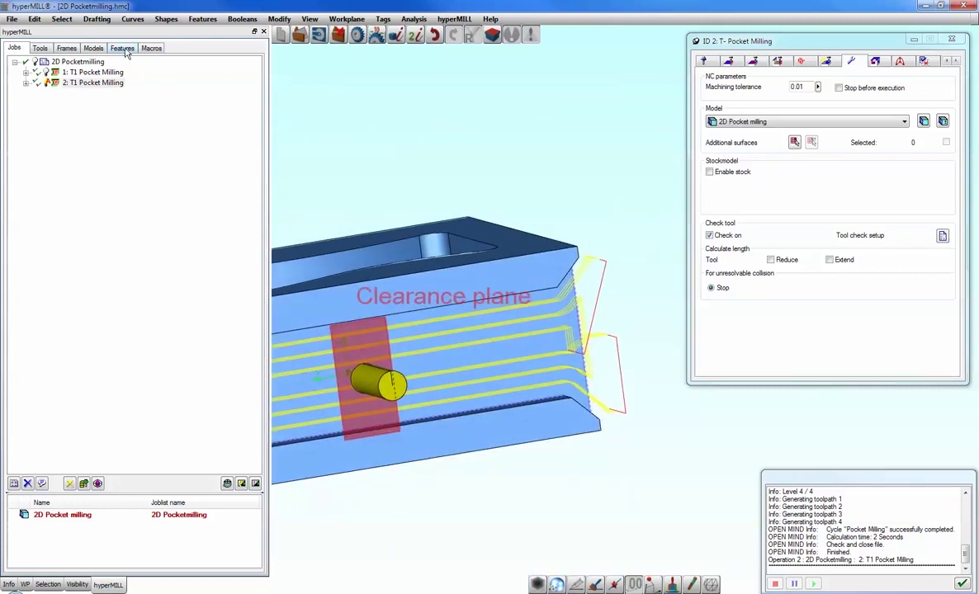
# - Run Pocket recognition on the front and upper pocket bottom faces, adding two 12.000-deep generic pockets
pyautogui.click(132, 52)
pyautogui.rightClick(116, 114)
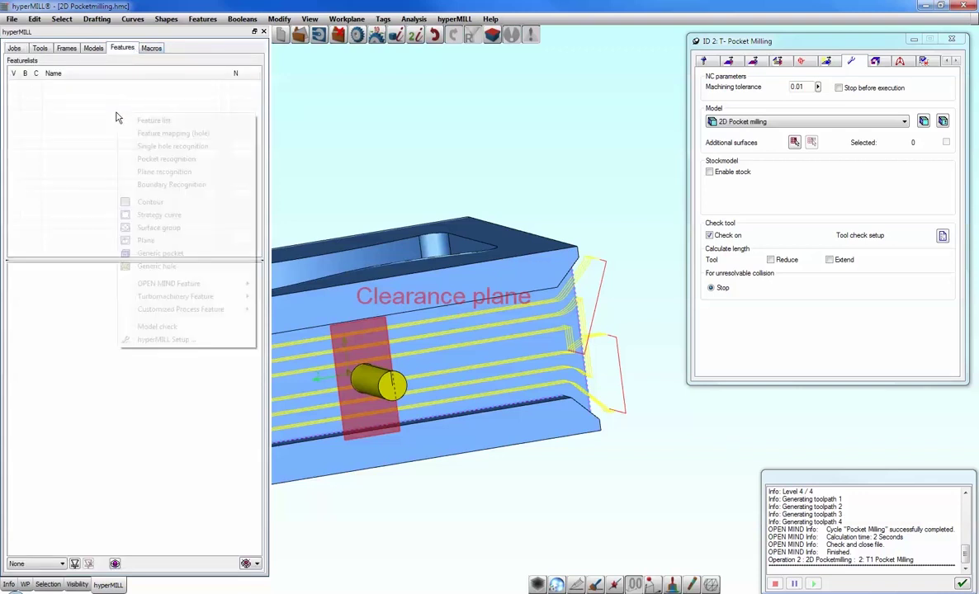
pyautogui.click(157, 159)
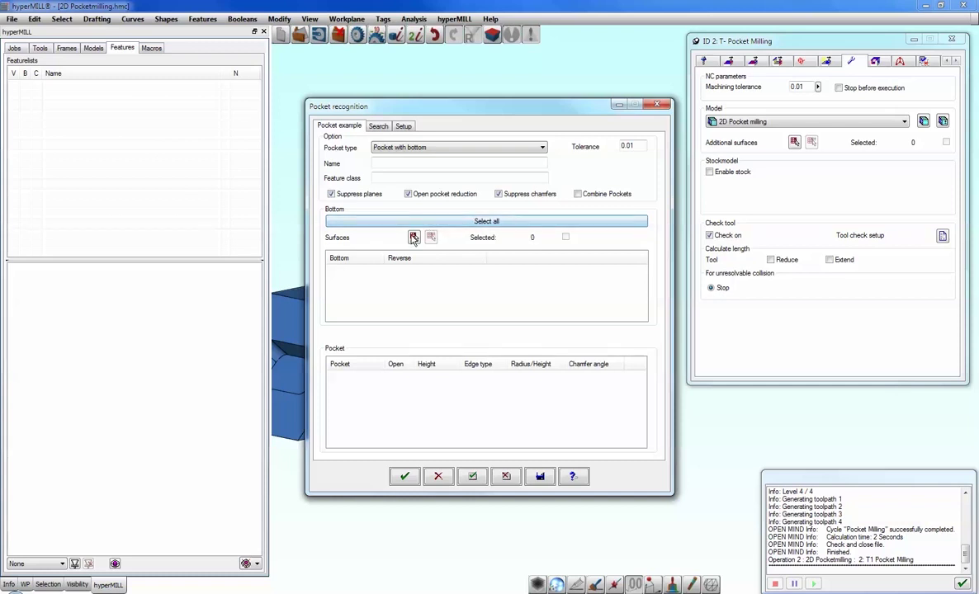
pyautogui.click(414, 238)
pyautogui.moveTo(412, 263); pyautogui.dragTo(475, 388, button='middle')
pyautogui.click(478, 380)
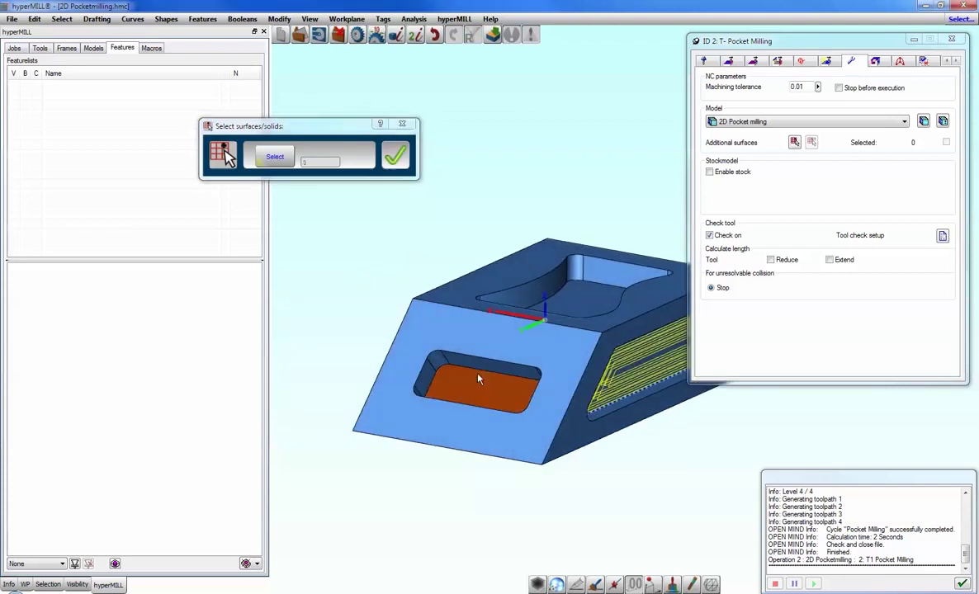
pyautogui.click(577, 312)
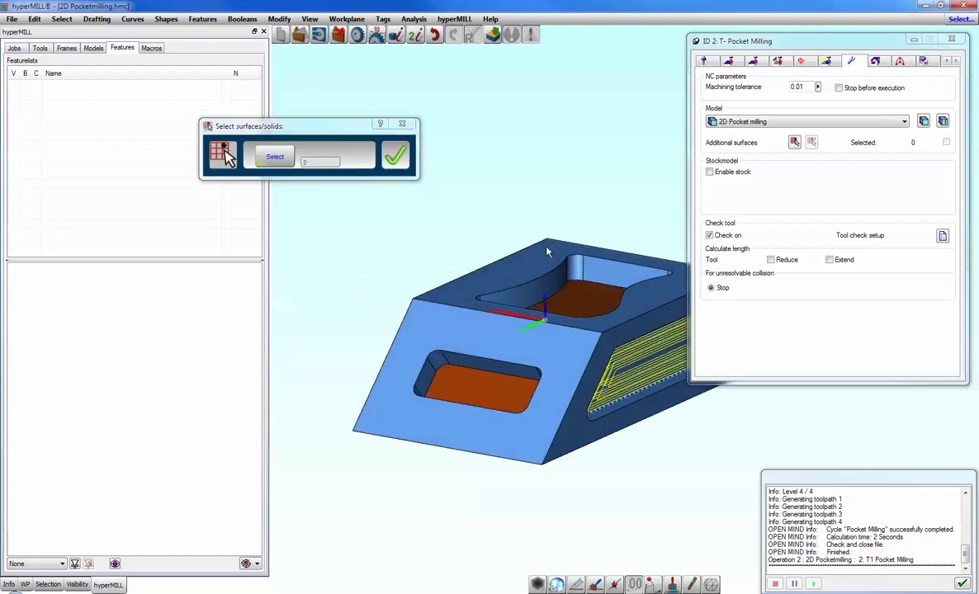
pyautogui.click(394, 155)
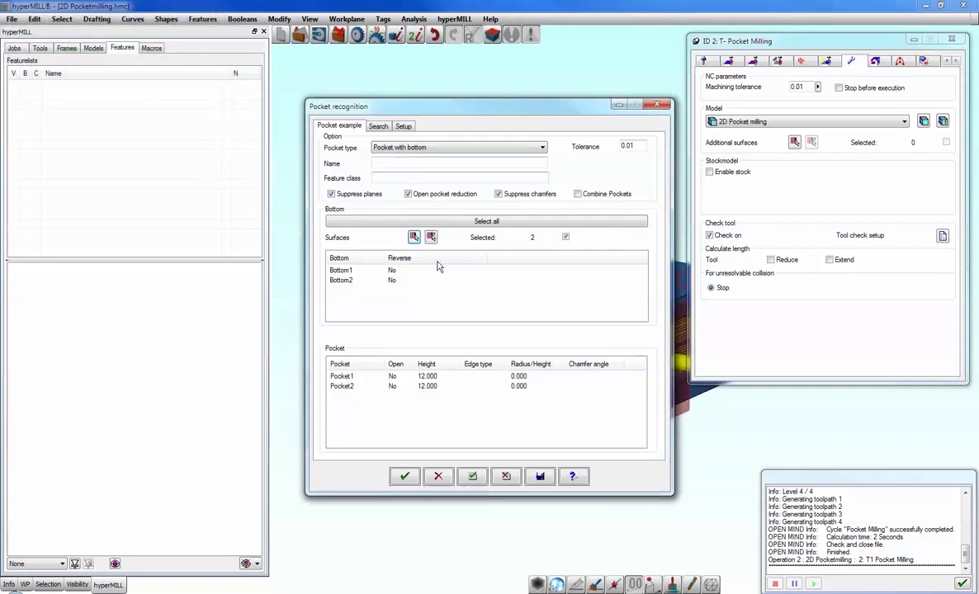
pyautogui.click(404, 476)
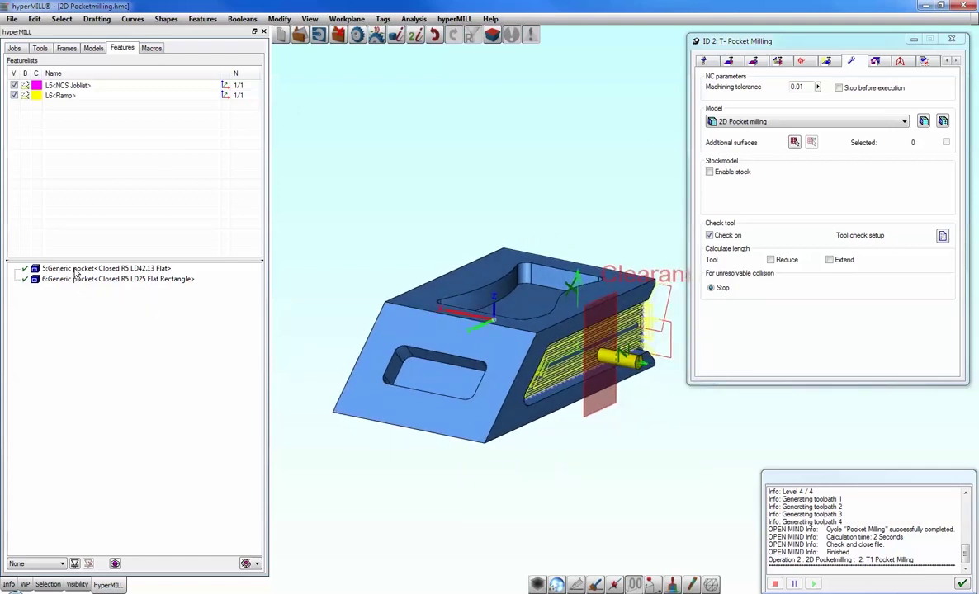
# - Create a Pocket Milling job from rectangular pocket feature 6
pyautogui.rightClick(74, 279)
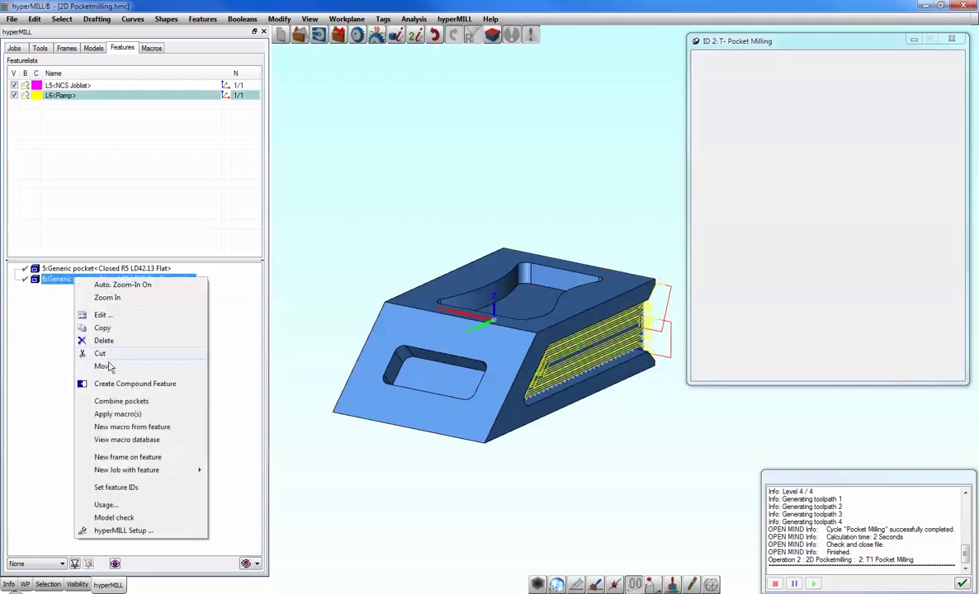
pyautogui.moveTo(157, 470)
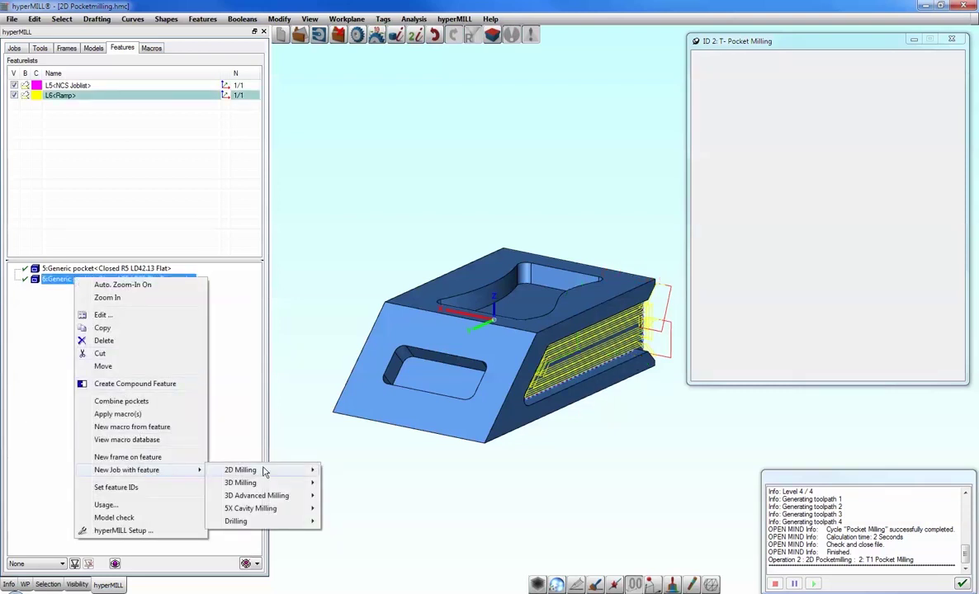
pyautogui.moveTo(248, 471)
pyautogui.click(357, 471)
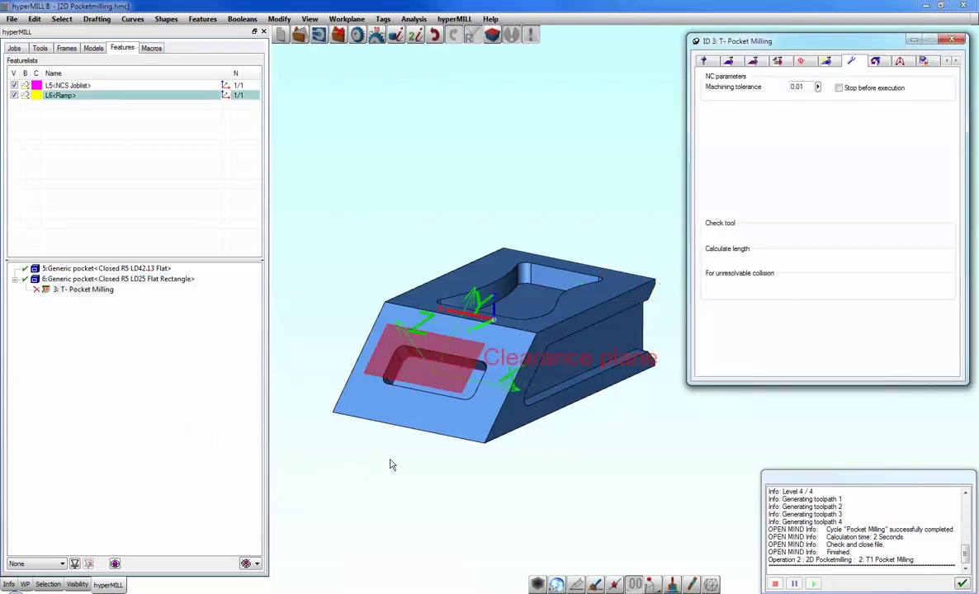
# - Assign the 1 End Mill Ø8 and enable High Performance mode, dismissing the fillet radius warning
pyautogui.click(710, 62)
pyautogui.click(742, 102)
pyautogui.click(743, 116)
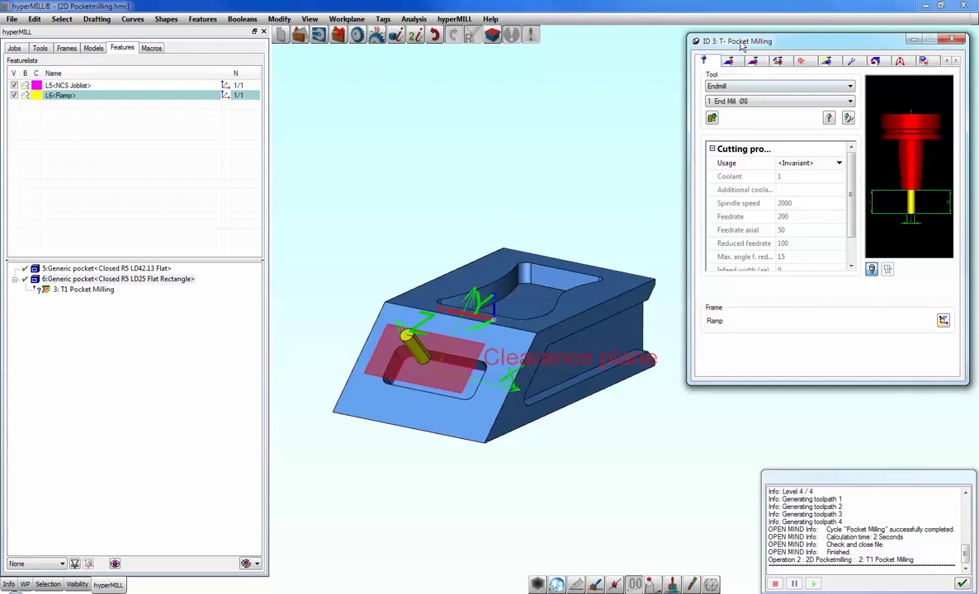
pyautogui.click(800, 61)
pyautogui.click(741, 91)
pyautogui.click(588, 346)
# - Acknowledge the helical plunge notice and calculate the rectangular pocket's toolpath
pyautogui.click(578, 346)
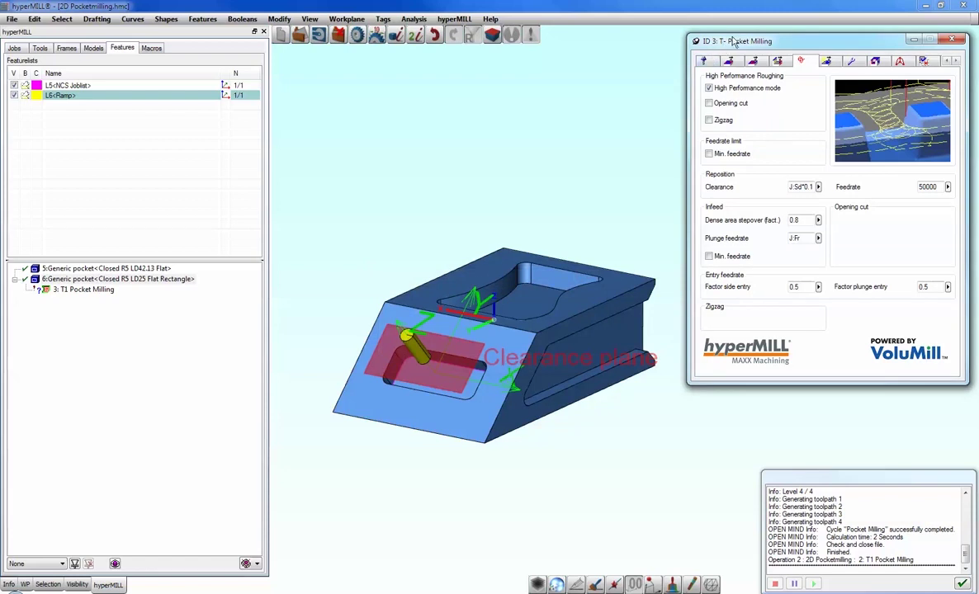
pyautogui.rightClick(734, 41)
pyautogui.click(752, 46)
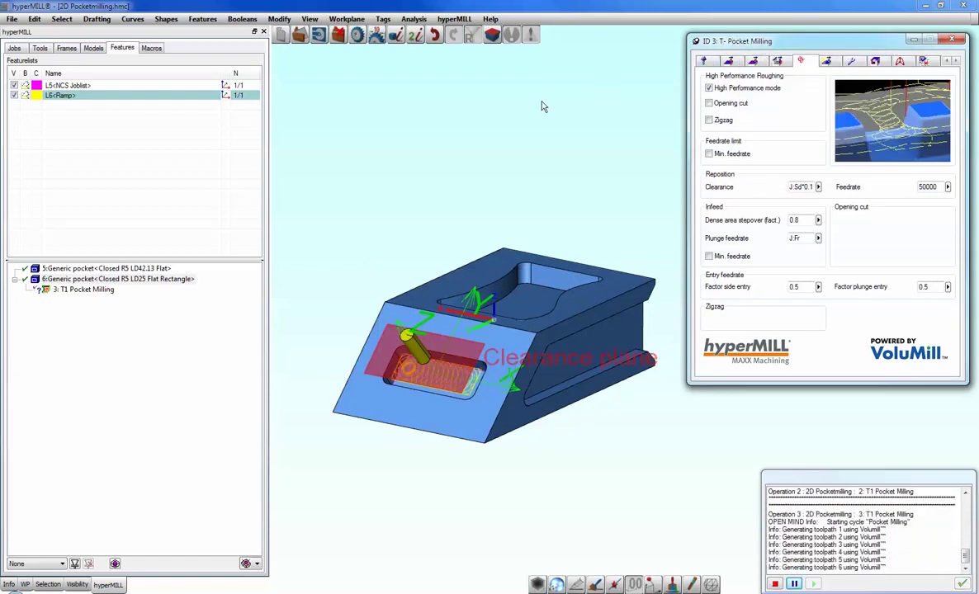
# - Set vertical stepdown 12 and 0.2 stock allowances, then recalculate, overwriting the old toolpath
pyautogui.click(777, 61)
pyautogui.doubleClick(798, 87)
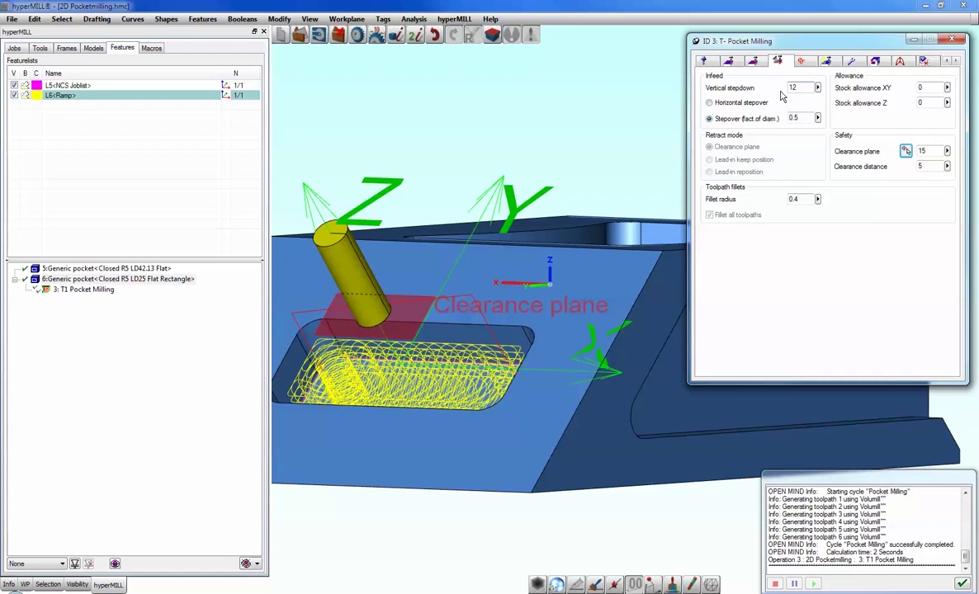
pyautogui.click(933, 88)
pyautogui.rightClick(718, 43)
pyautogui.click(737, 50)
pyautogui.click(555, 378)
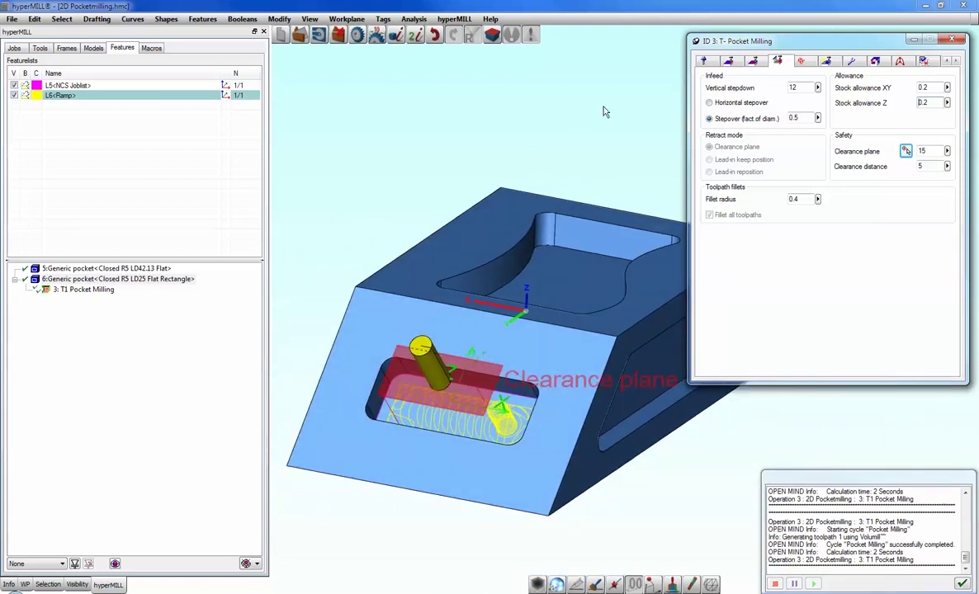
# - Enable Use adaptive pocket and recalculate job 3, overwriting its toolpath file
pyautogui.click(755, 63)
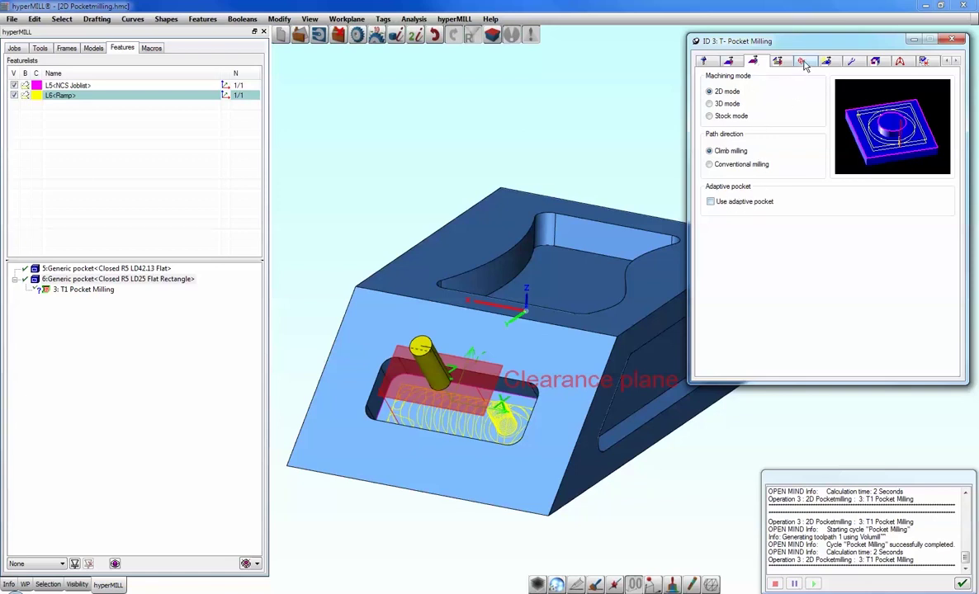
pyautogui.click(711, 203)
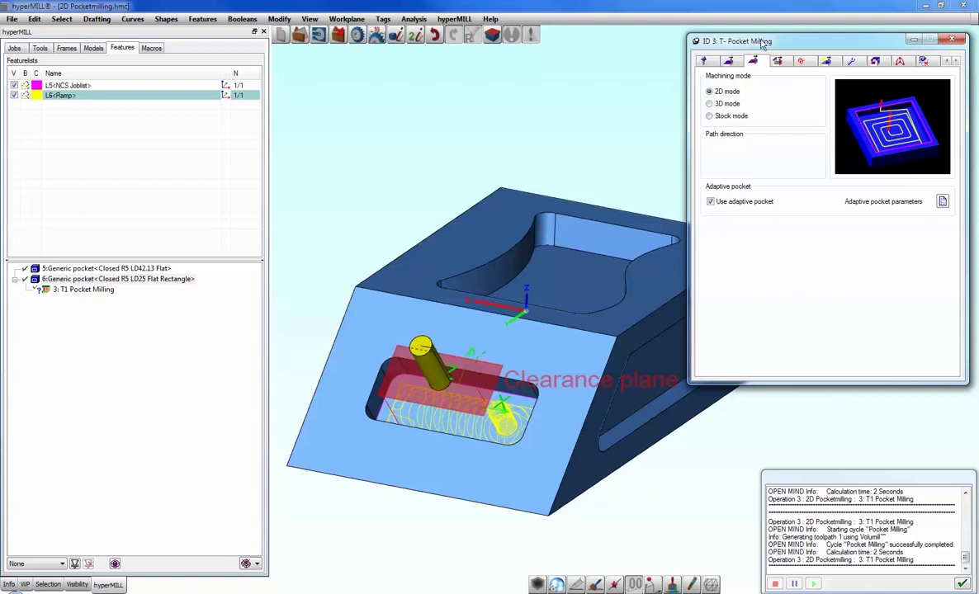
pyautogui.rightClick(712, 38)
pyautogui.click(795, 48)
pyautogui.click(505, 349)
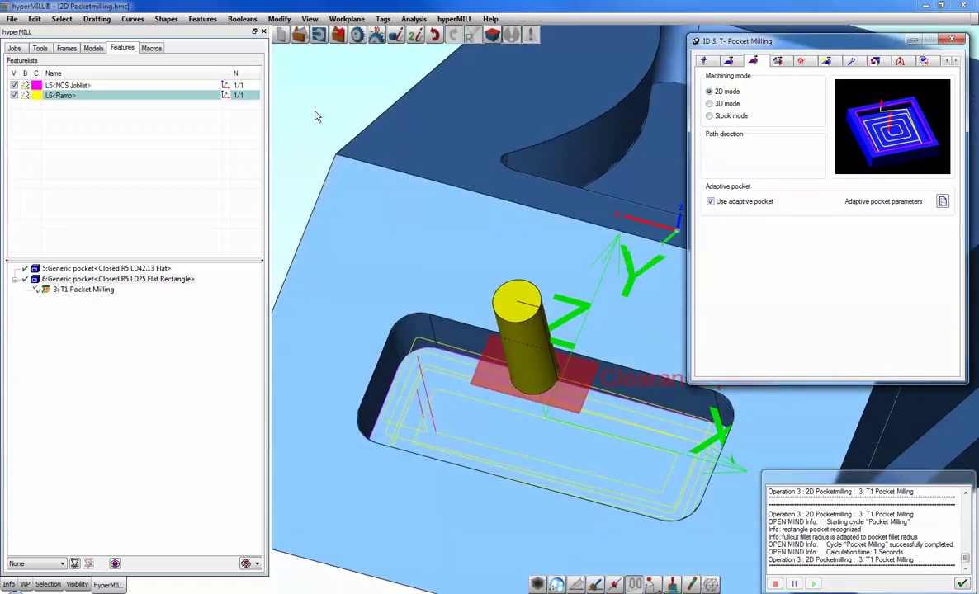
# - Create a new 2D Pocket Milling job set to Stock mode
pyautogui.click(18, 48)
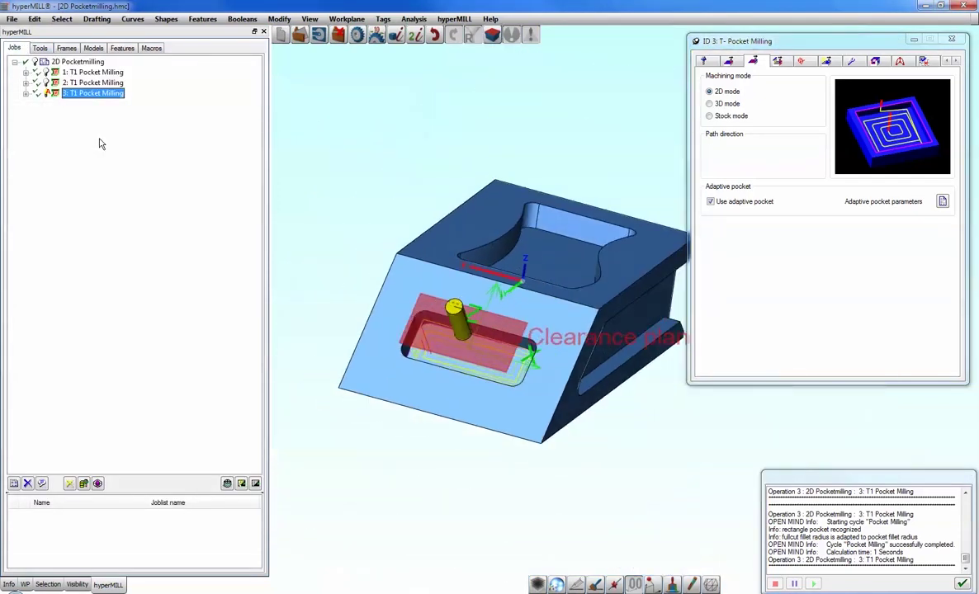
pyautogui.rightClick(99, 144)
pyautogui.moveTo(147, 148)
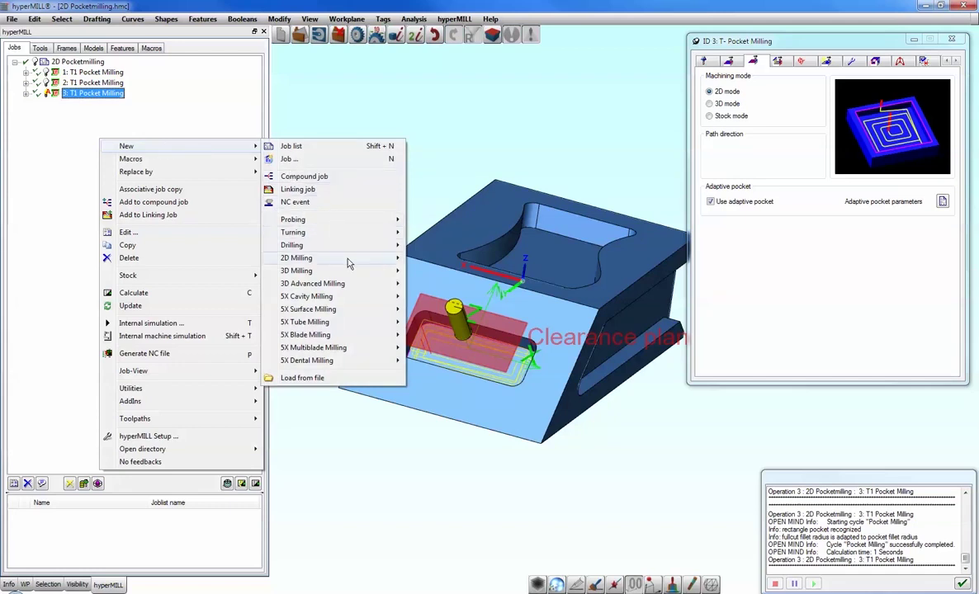
pyautogui.moveTo(348, 263)
pyautogui.click(444, 258)
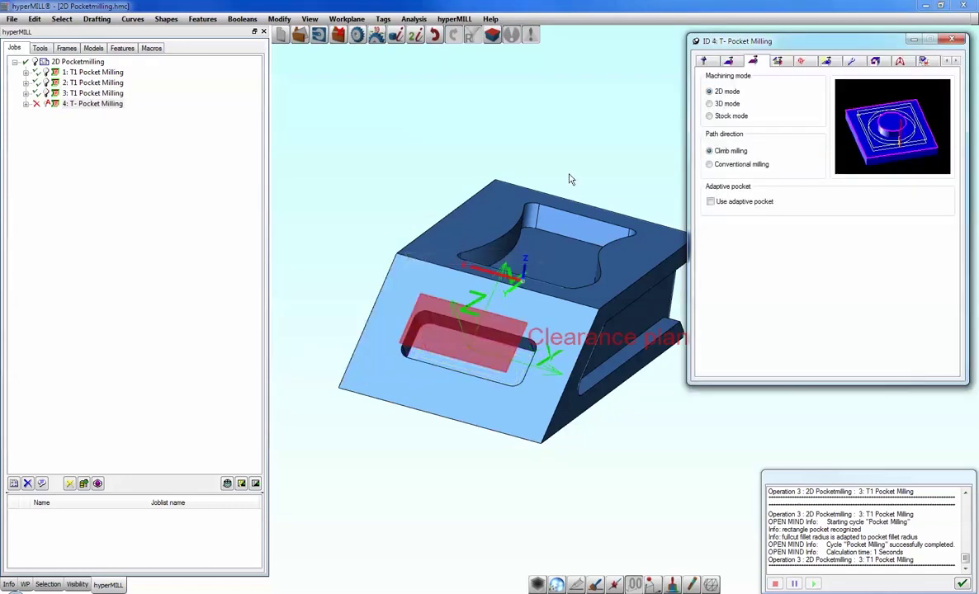
pyautogui.click(740, 118)
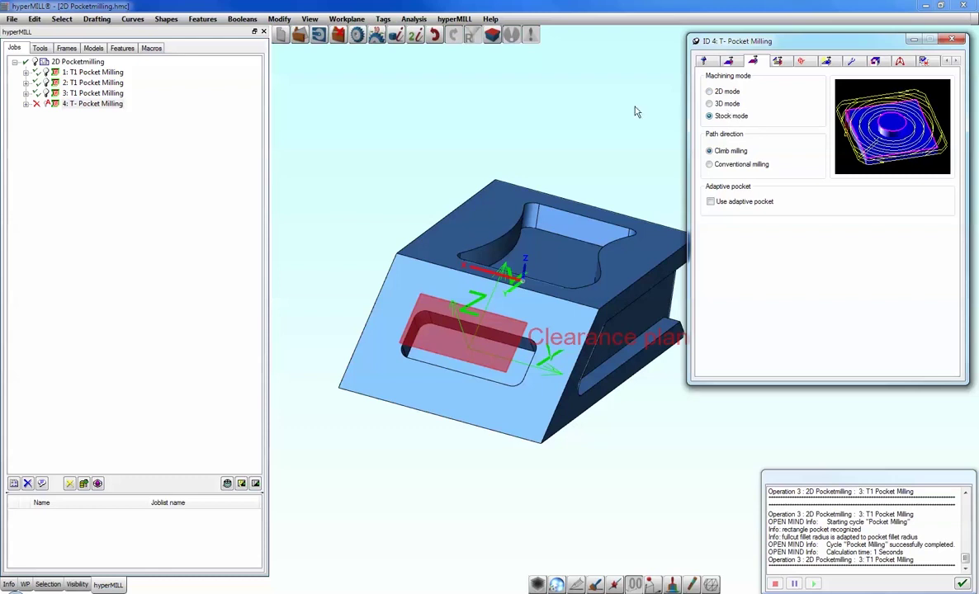
pyautogui.moveTo(636, 111); pyautogui.dragTo(670, 90, button='middle')
# - Assign the 2 Bullnose End Mill Ø16 and the Top of Part frame to job 4
pyautogui.click(712, 65)
pyautogui.click(735, 87)
pyautogui.click(748, 112)
pyautogui.click(753, 101)
pyautogui.click(751, 120)
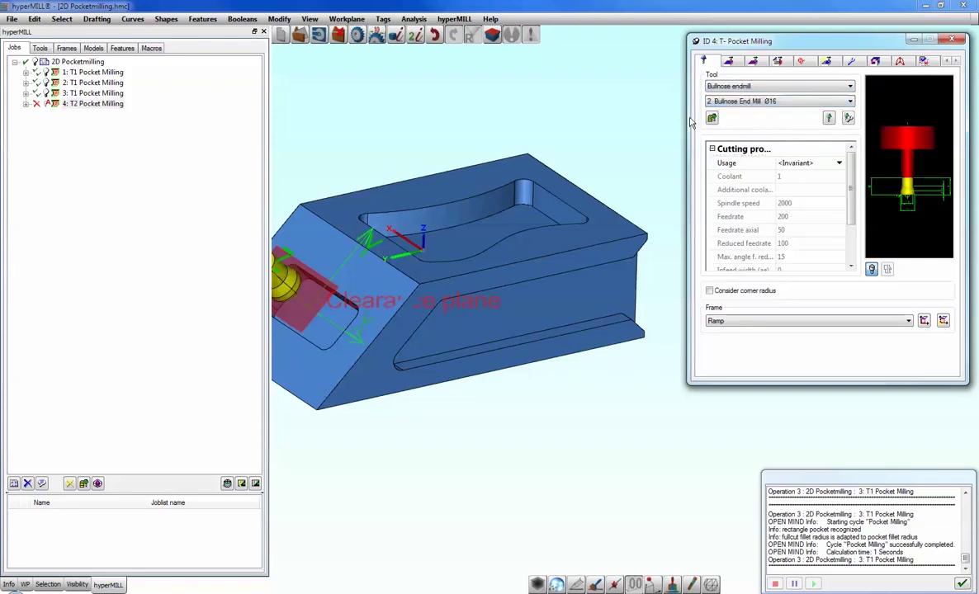
pyautogui.click(732, 321)
pyautogui.click(745, 377)
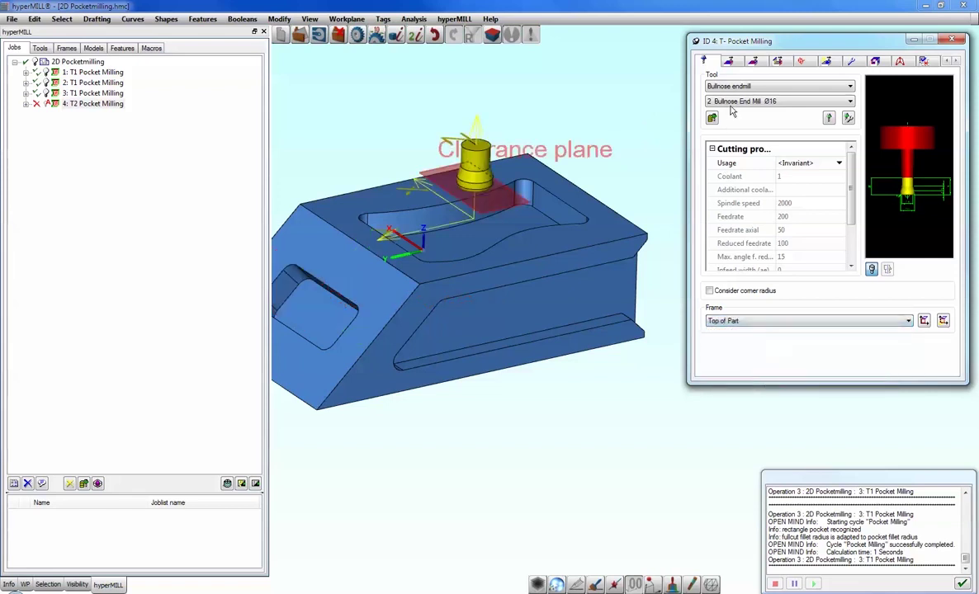
pyautogui.click(730, 62)
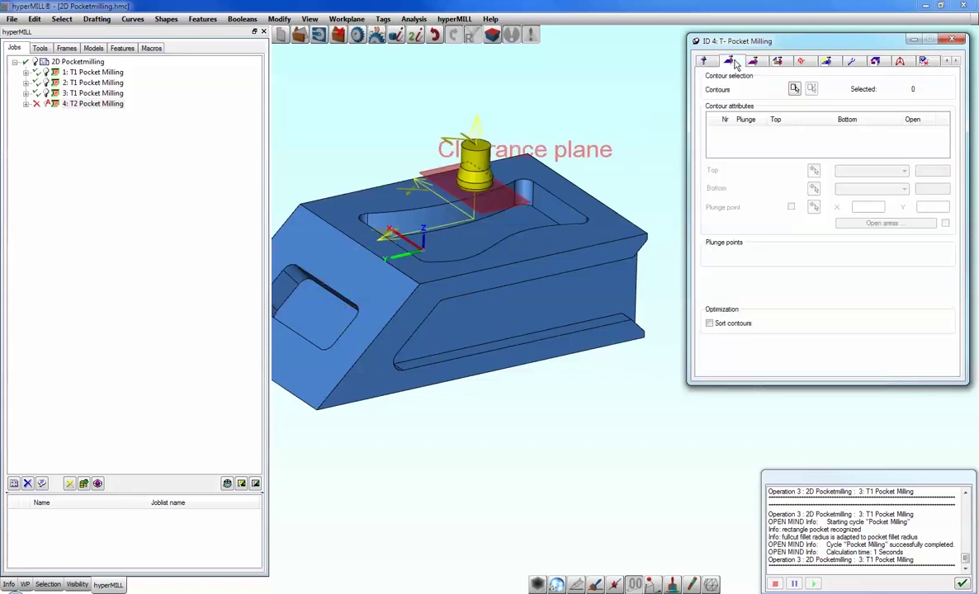
# - Select the part's top outer edges as the machining contour
pyautogui.click(794, 88)
pyautogui.click(323, 216)
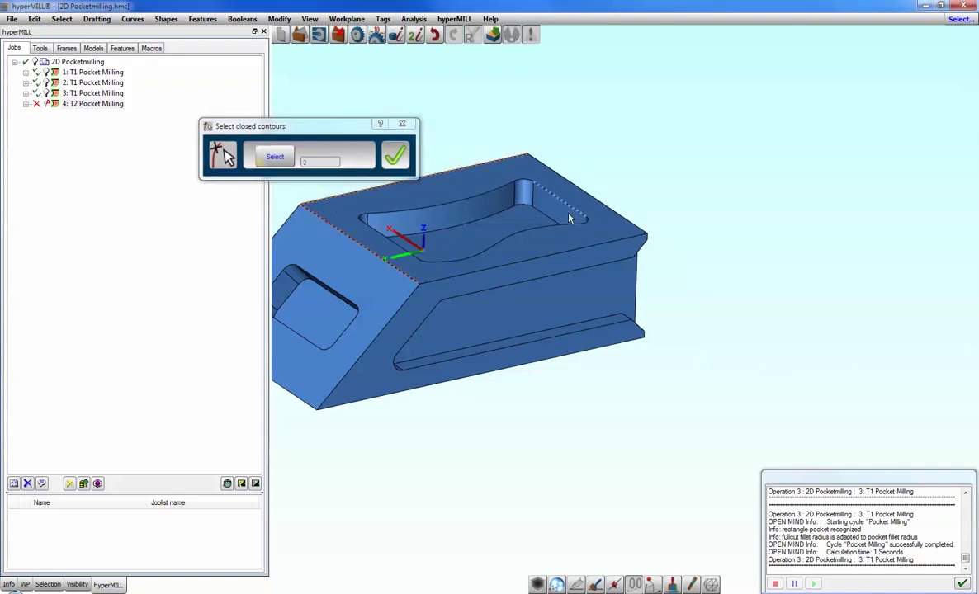
pyautogui.click(593, 213)
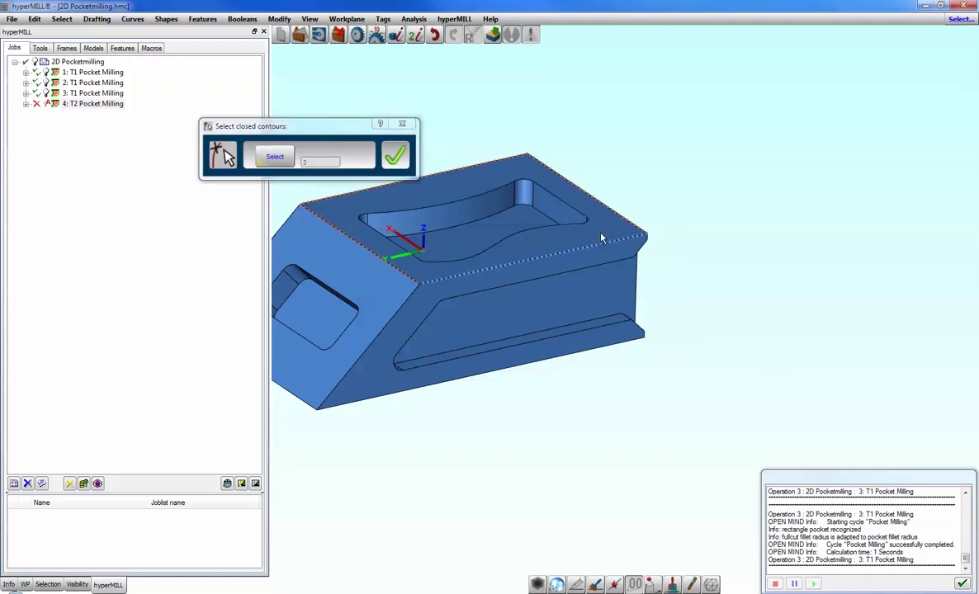
pyautogui.click(395, 155)
pyautogui.click(929, 171)
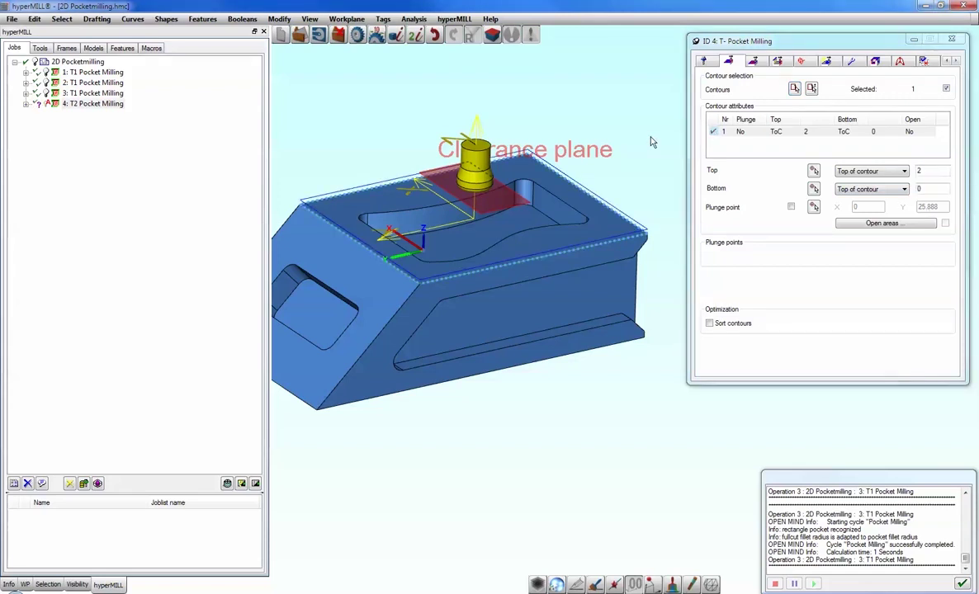
# - Enable adaptive pocket and calculate the outer stock-mode toolpath
pyautogui.click(755, 62)
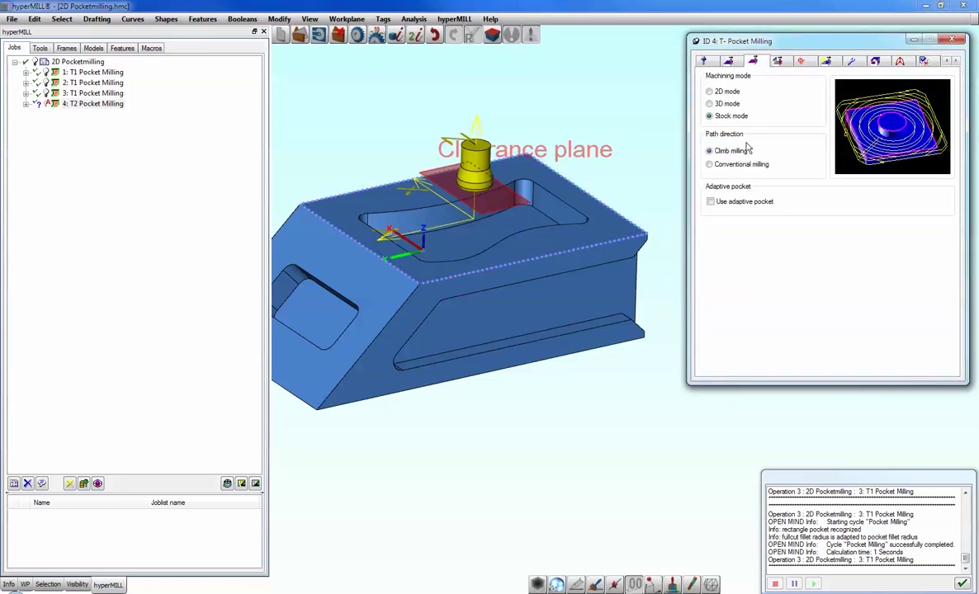
pyautogui.click(742, 203)
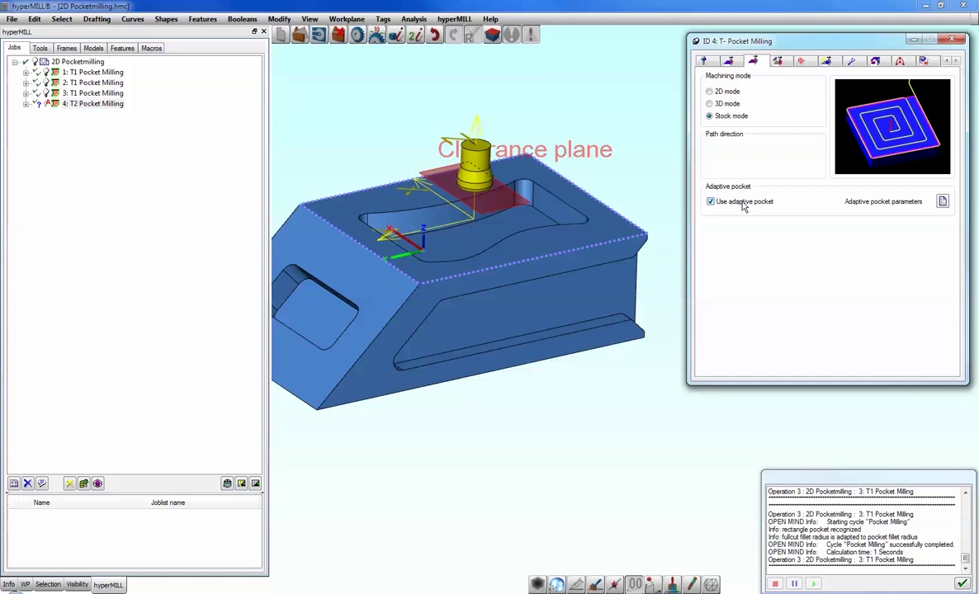
pyautogui.rightClick(747, 43)
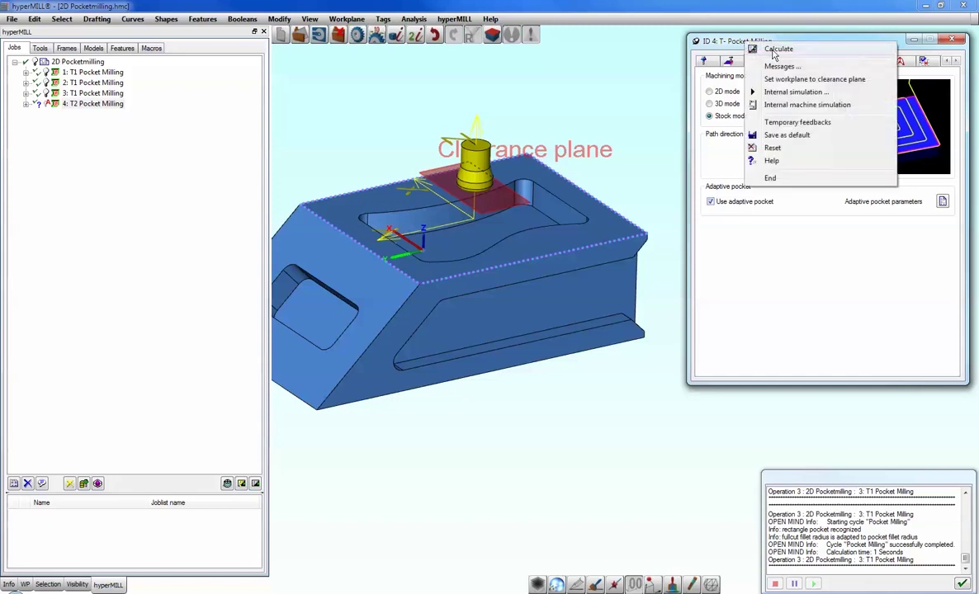
pyautogui.click(776, 50)
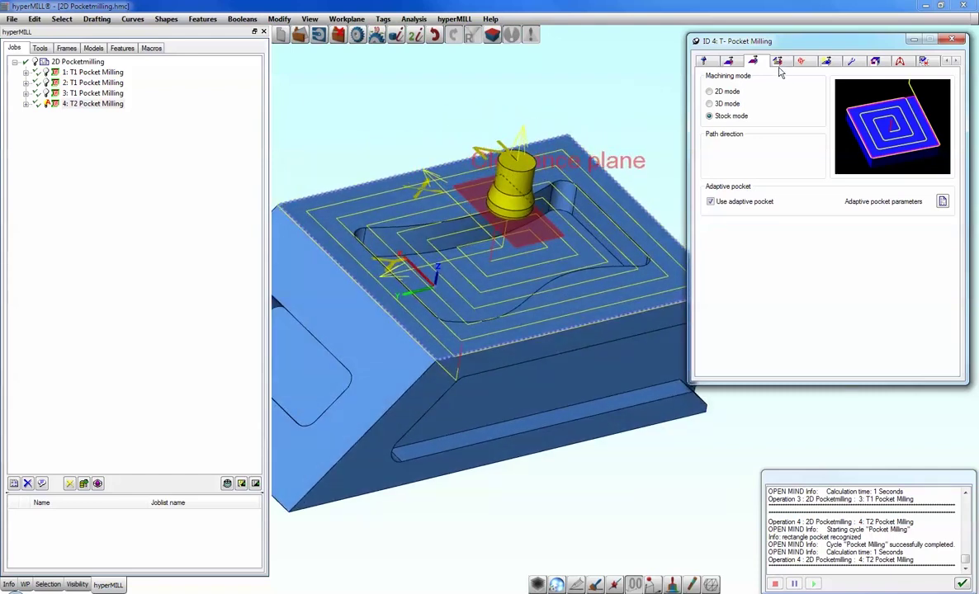
# - Set fillet radius 3 on all toolpaths and recalculate, overwriting the existing file
pyautogui.click(779, 61)
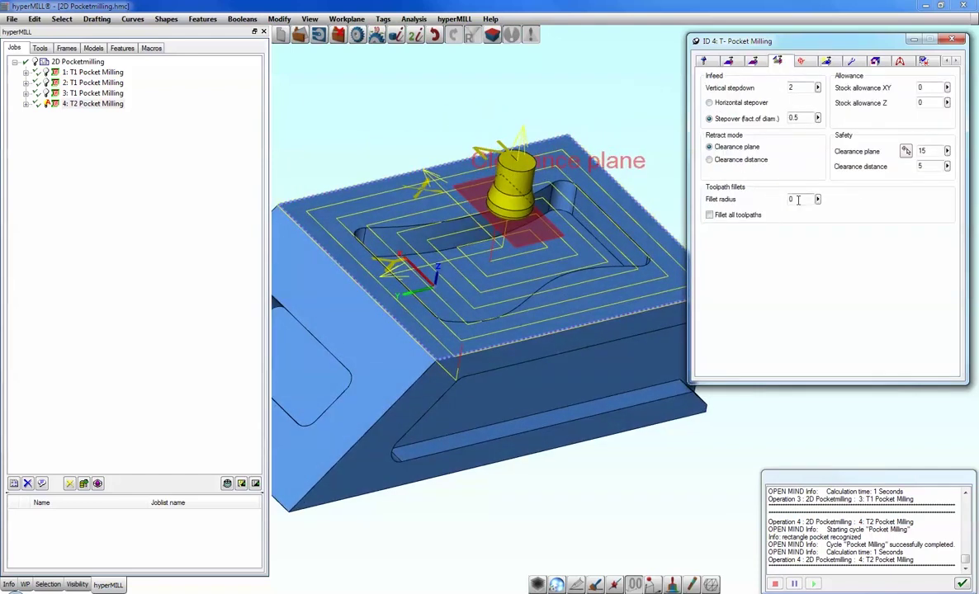
pyautogui.doubleClick(788, 202)
pyautogui.click(698, 41)
pyautogui.click(788, 47)
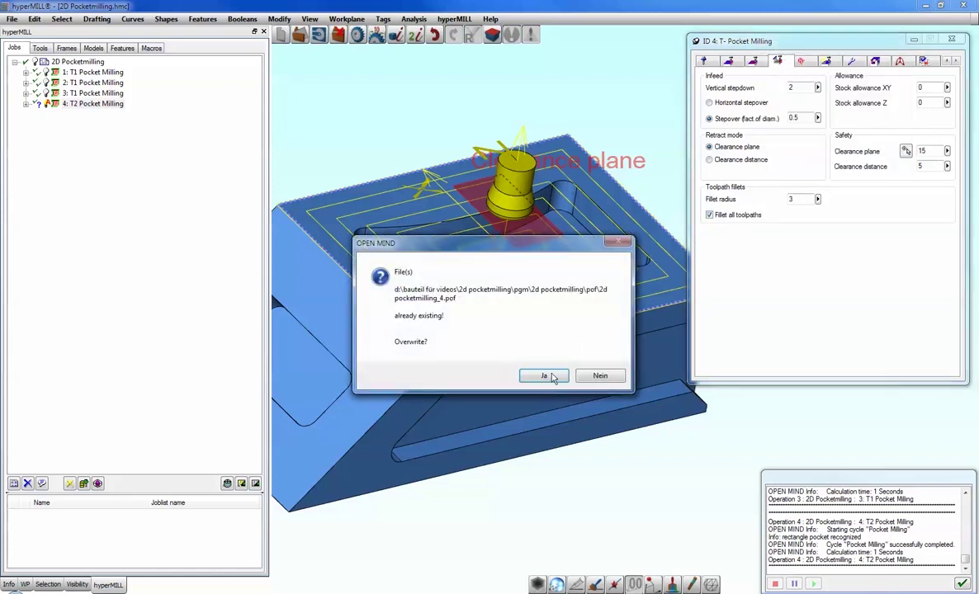
pyautogui.click(512, 353)
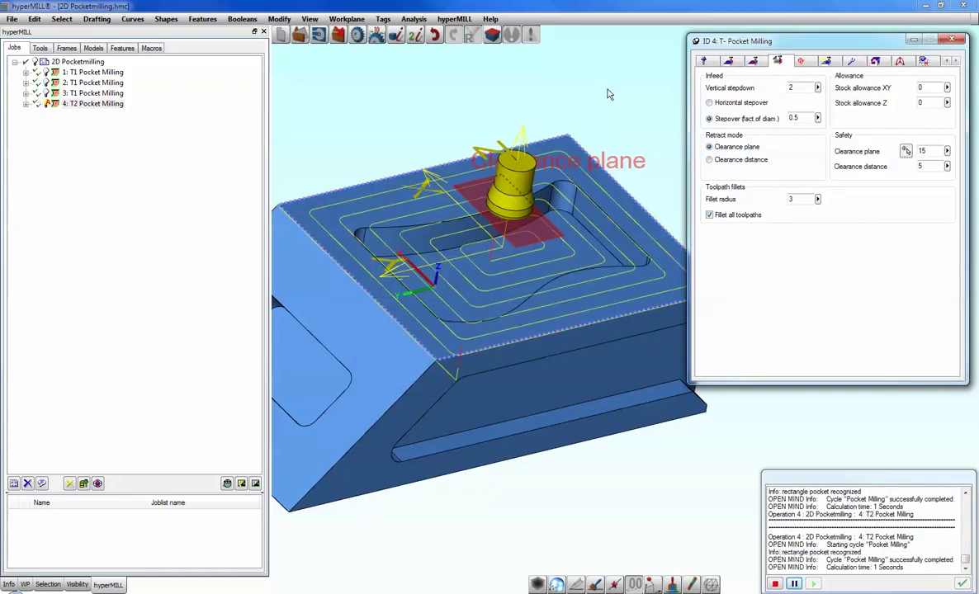